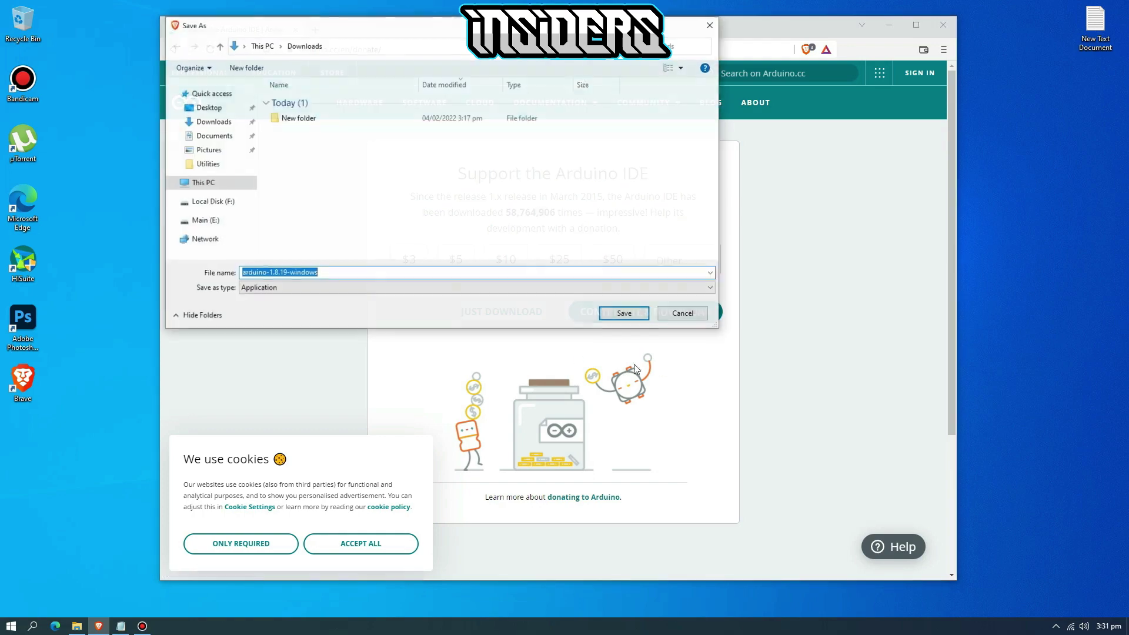
Save the arduino-1.8.19-windows installer to Downloads and launch it from its folder.
{"action": "left_click", "coordinate": [630, 317]}
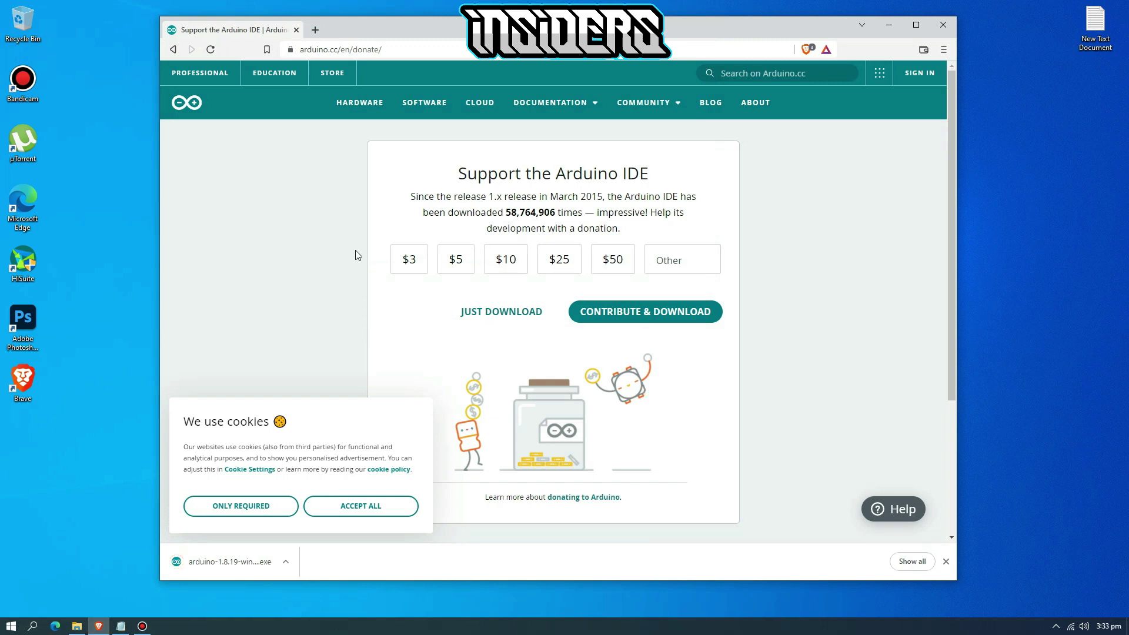
{"action": "left_click", "coordinate": [286, 561]}
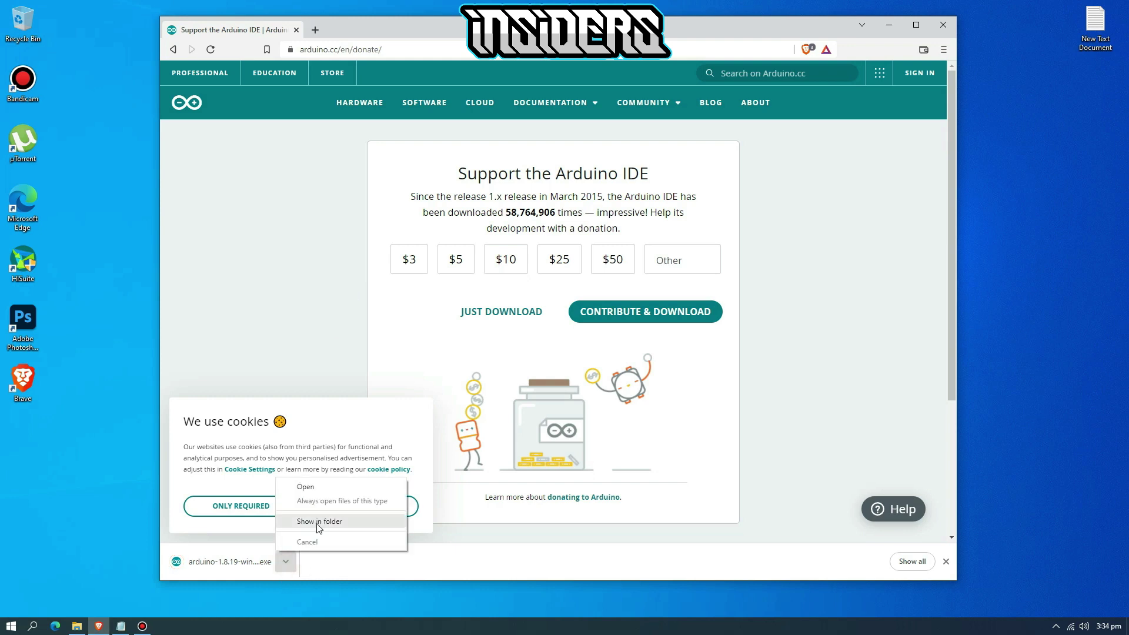
{"action": "left_click", "coordinate": [318, 522]}
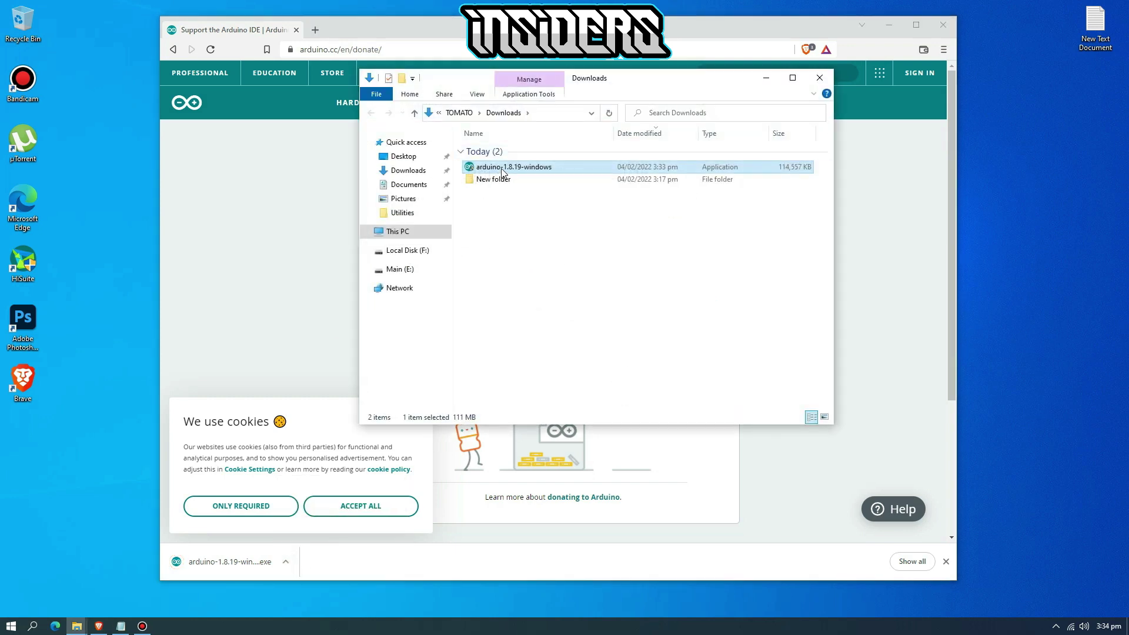
{"action": "double_click", "coordinate": [501, 168]}
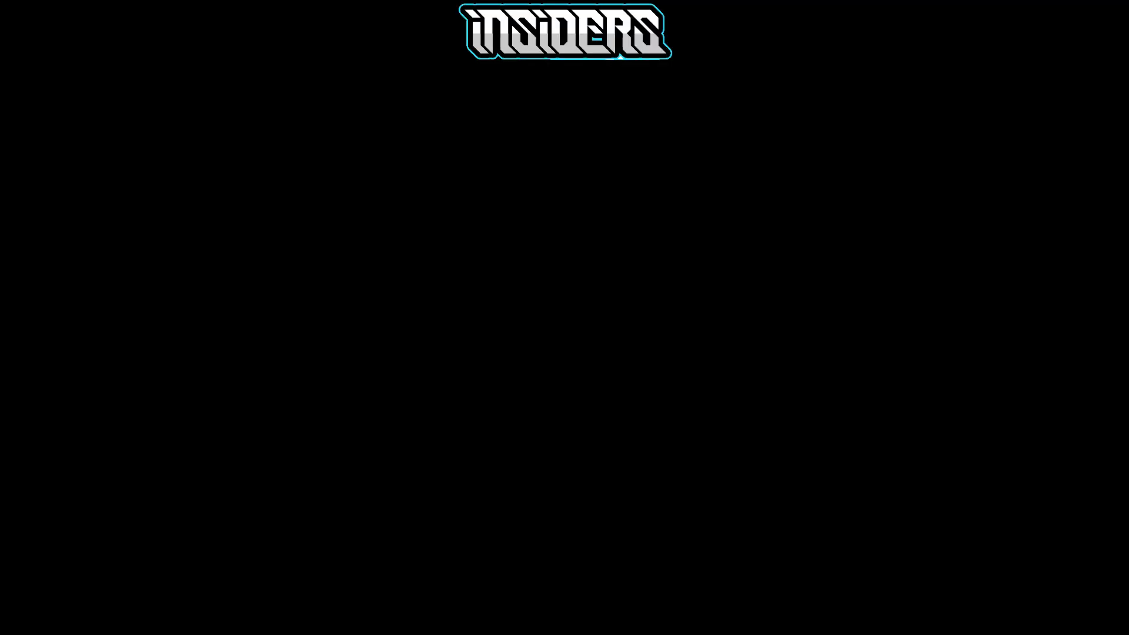
Install Arduino with all components into C:\Program Files (x86)\Arduino, accepting the license agreement, and close the setup and the Downloads folder.
{"action": "left_click", "coordinate": [470, 389]}
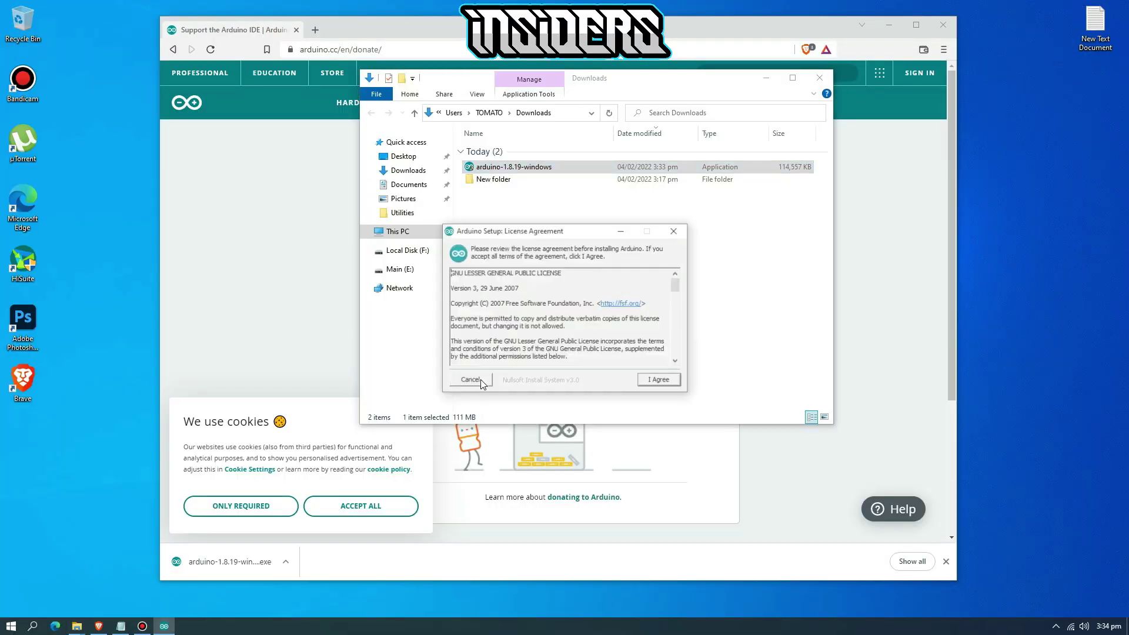
{"action": "left_click", "coordinate": [648, 386]}
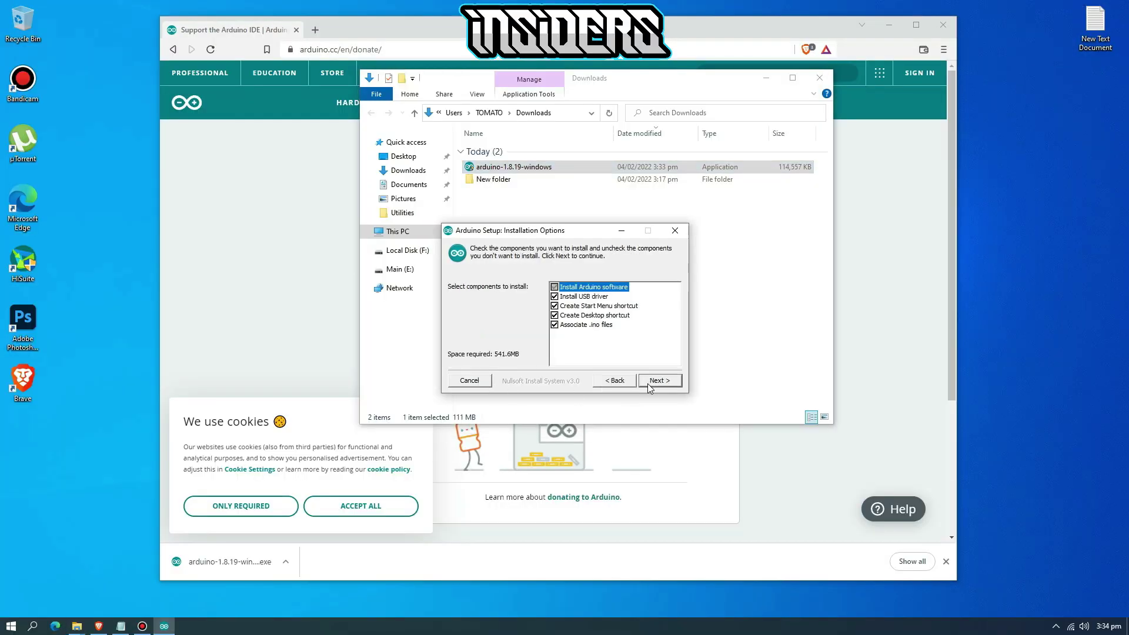
{"action": "left_click", "coordinate": [664, 382]}
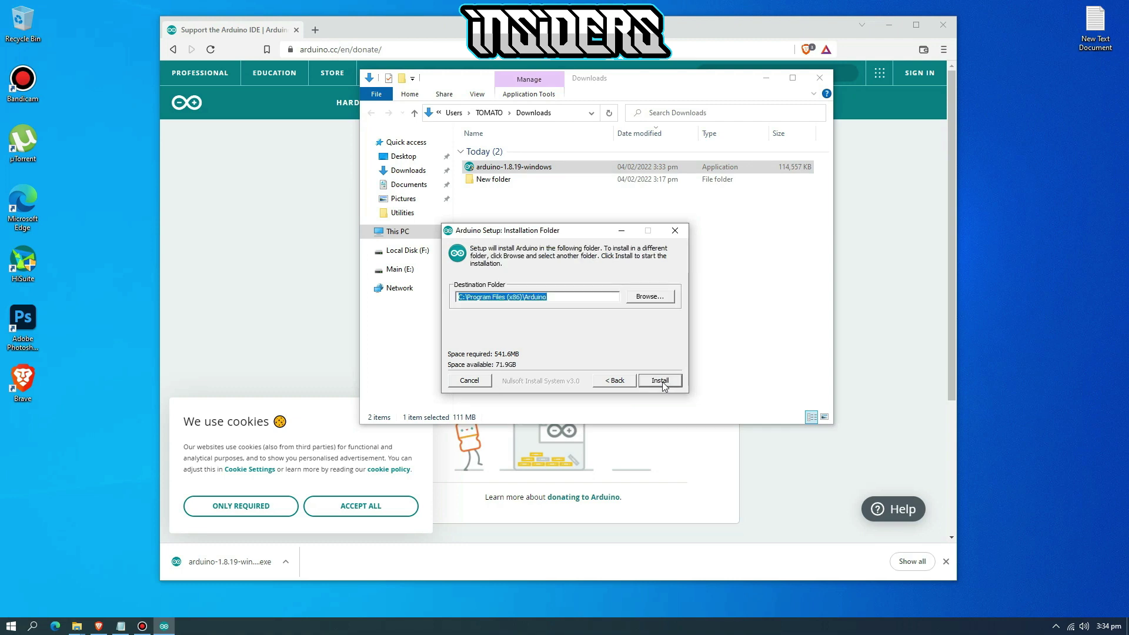
{"action": "left_click", "coordinate": [661, 381]}
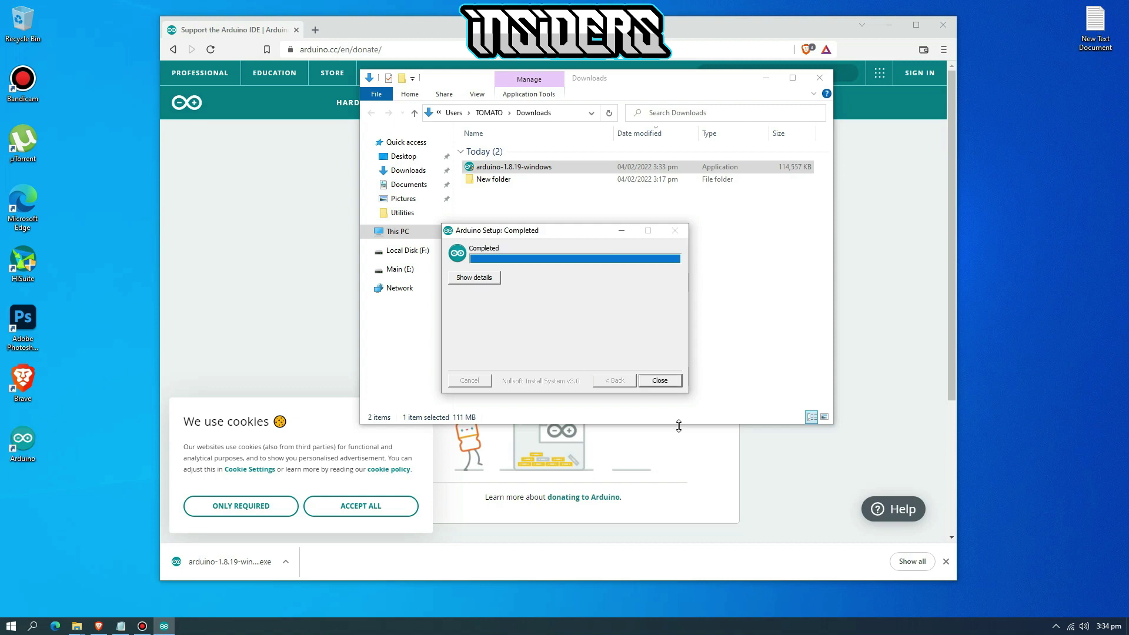
{"action": "left_click", "coordinate": [659, 381]}
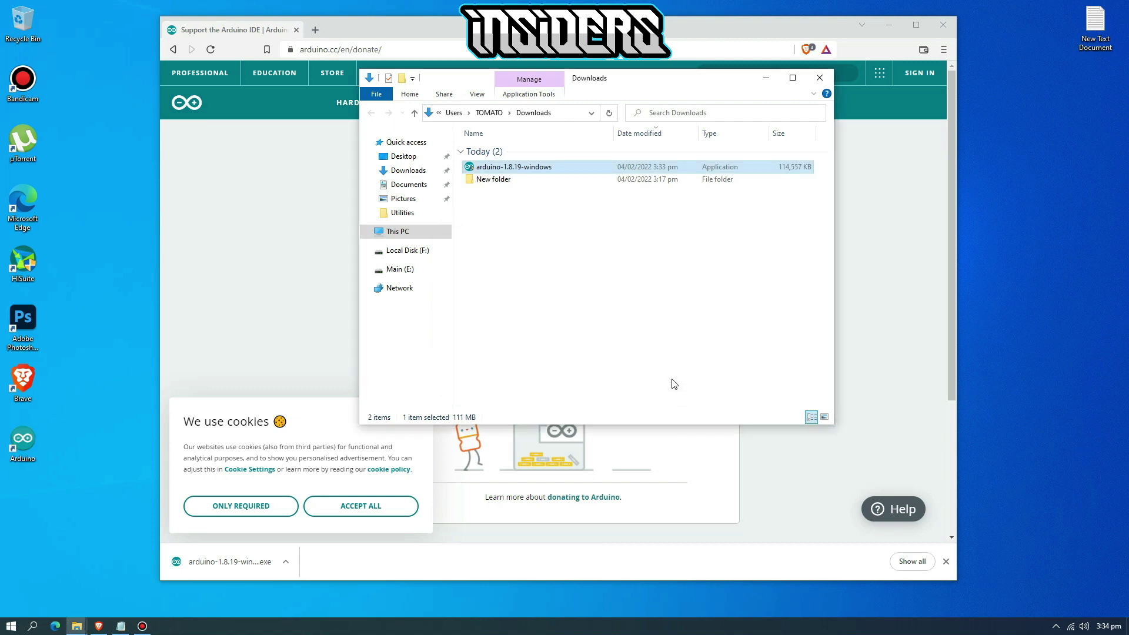
{"action": "left_click", "coordinate": [819, 77]}
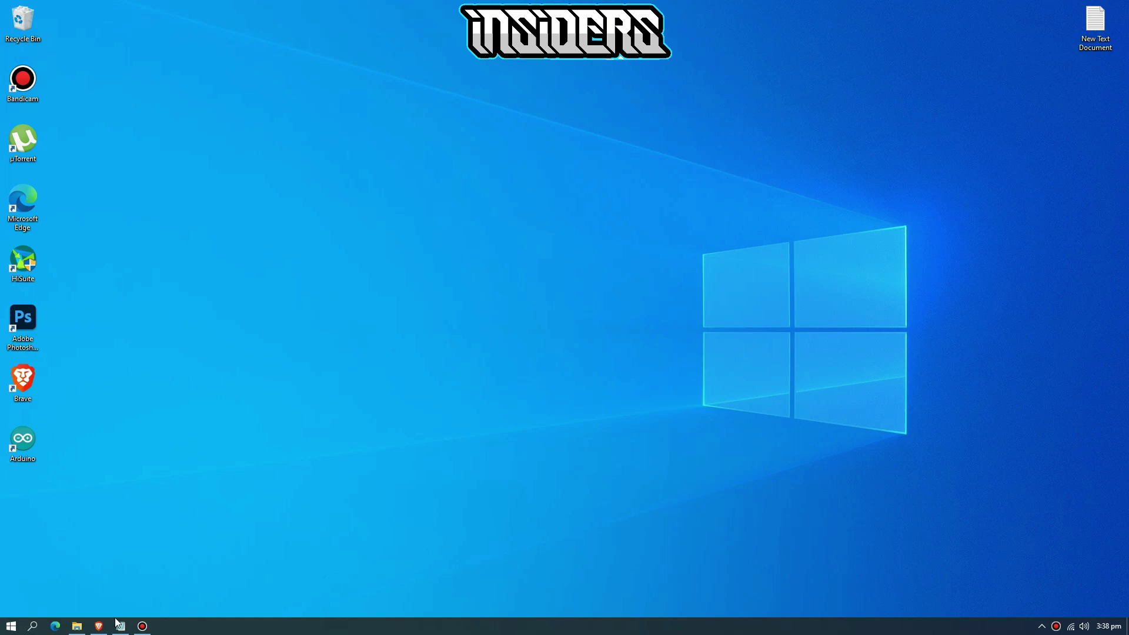
{"action": "left_click", "coordinate": [98, 625]}
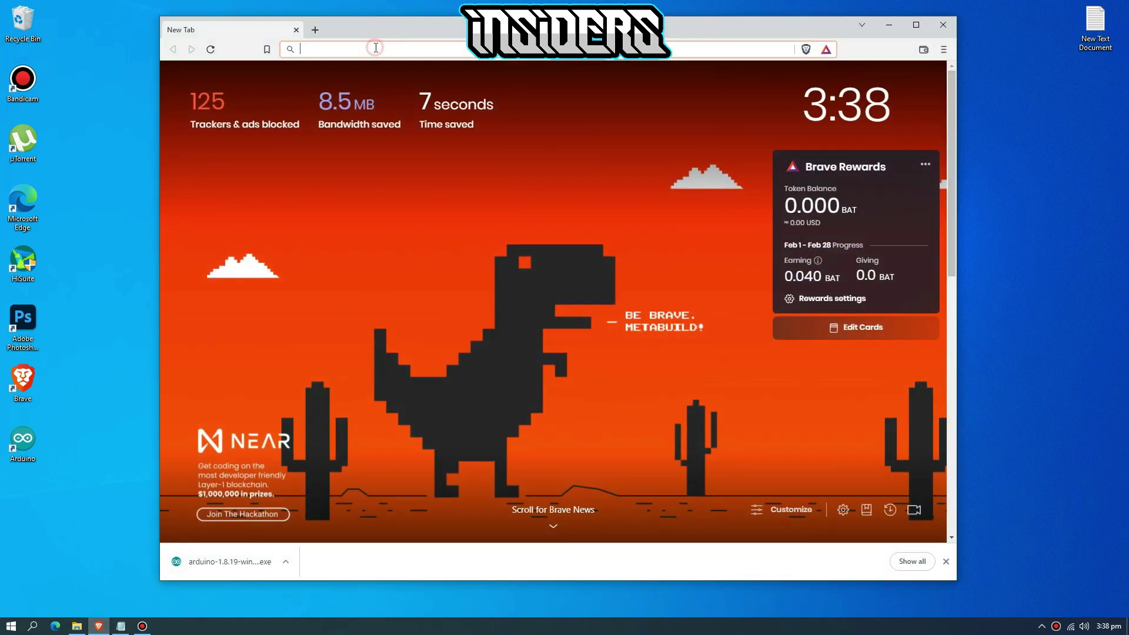
{"action": "type", "text": "https://sparks.gogo.co.nz/ch340.html"}
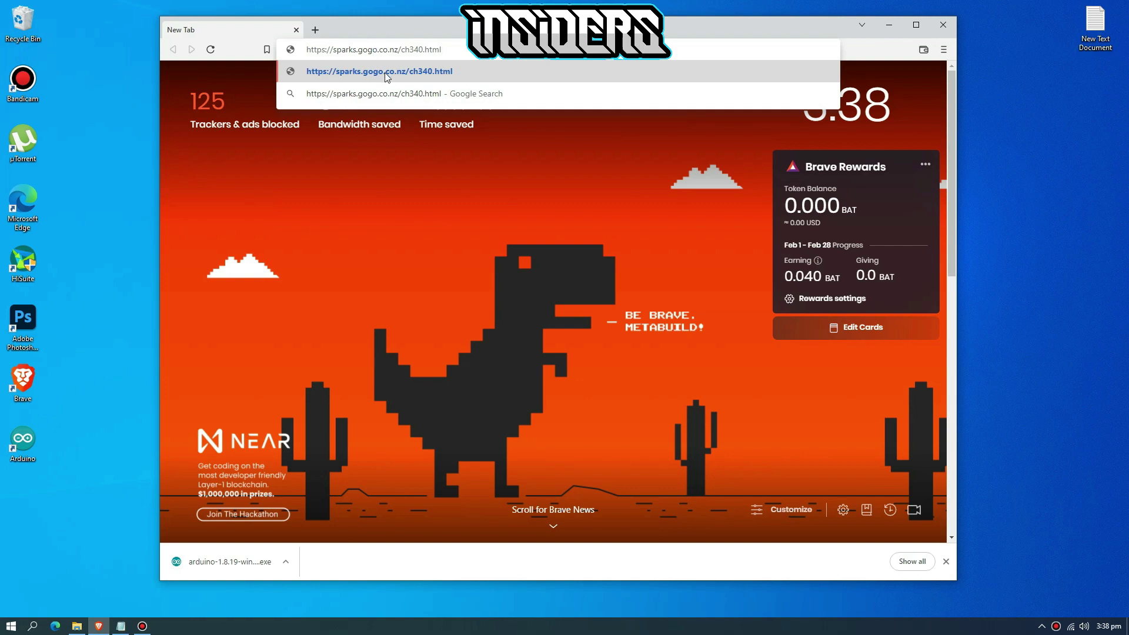
{"action": "left_click", "coordinate": [387, 76]}
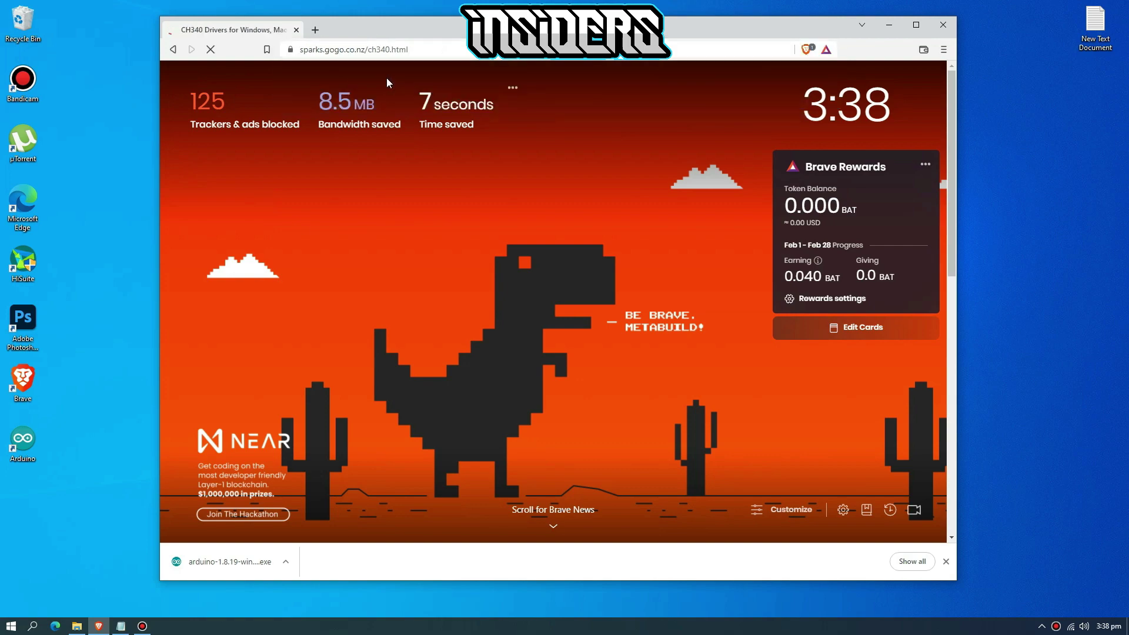
{"action": "scroll", "coordinate": [341, 294], "scroll_direction": "down", "scroll_amount": 1}
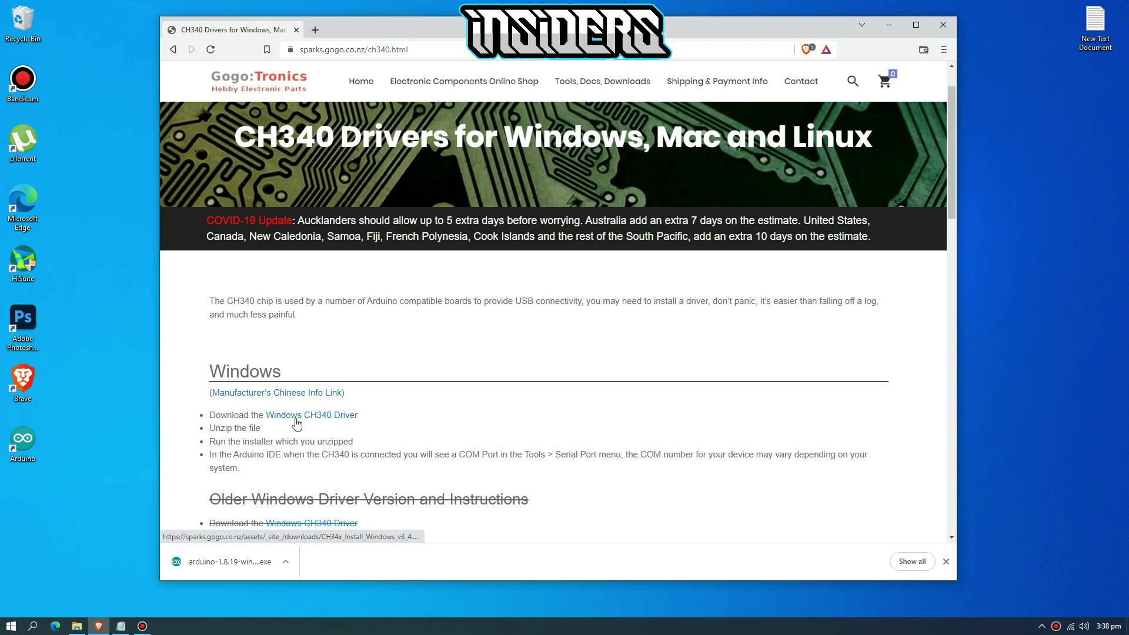
{"action": "left_click", "coordinate": [315, 419]}
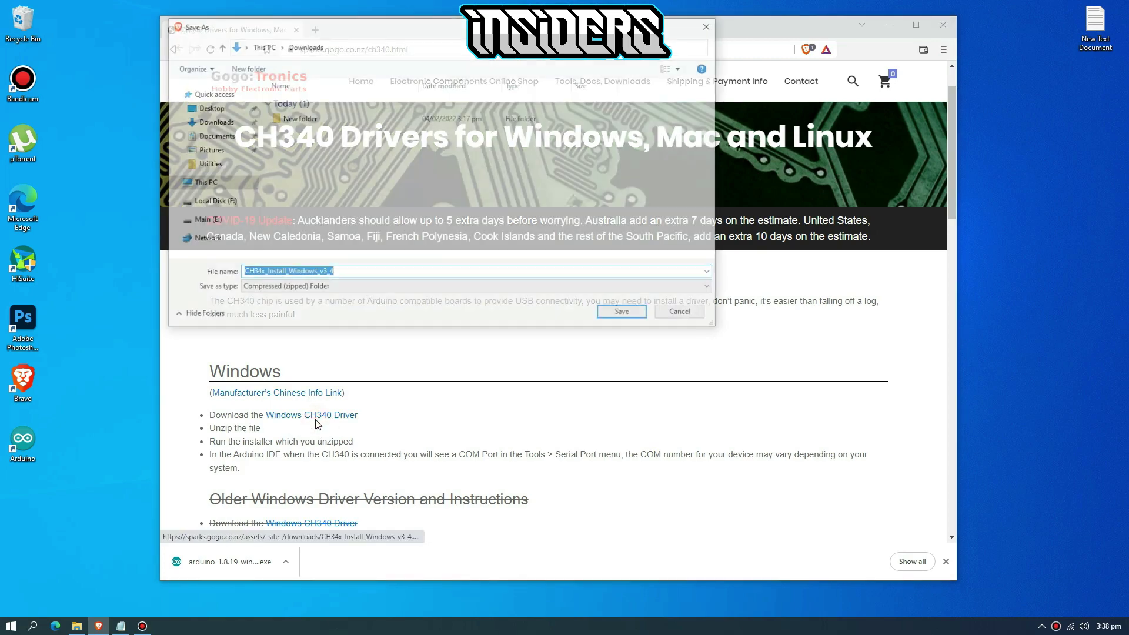
{"action": "left_click", "coordinate": [639, 317]}
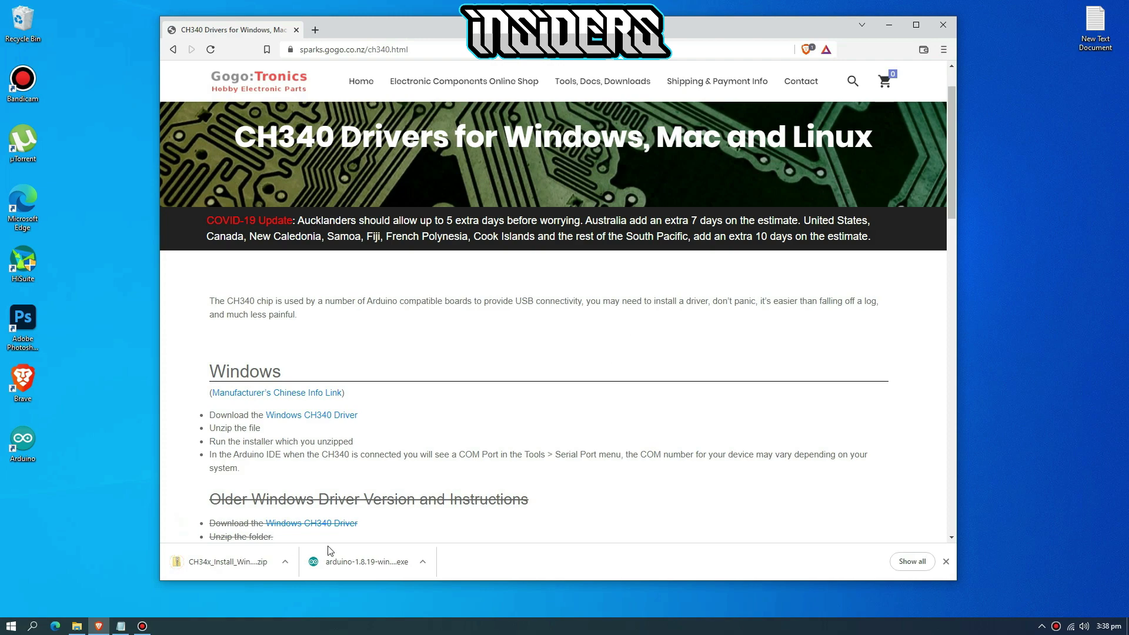
Locate the downloaded CH34x_Install_Windows_v3_4 archive in its folder and extract it with 7-Zip into a folder of the same name.
{"action": "left_click", "coordinate": [285, 561]}
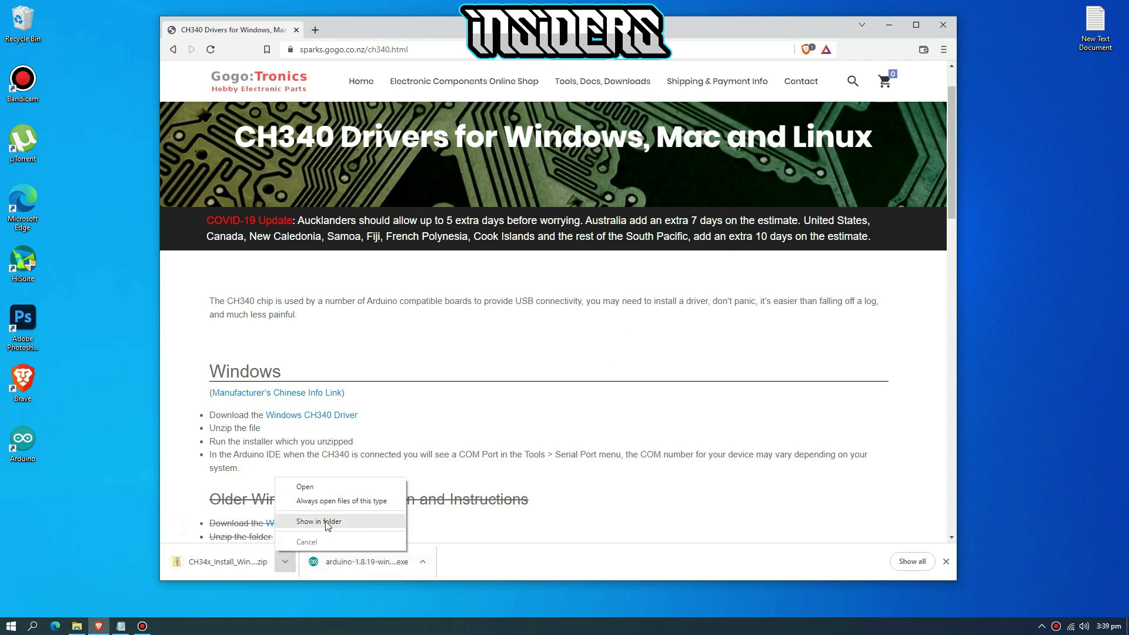
{"action": "left_click", "coordinate": [330, 522]}
{"action": "right_click", "coordinate": [411, 145]}
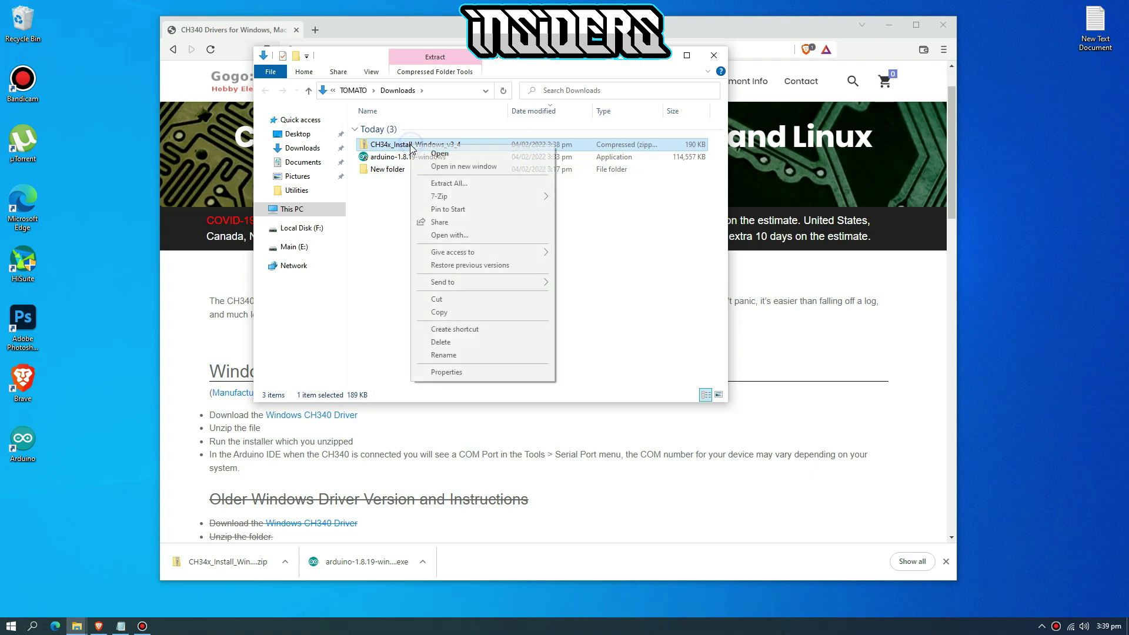
{"action": "mouse_move", "coordinate": [471, 196]}
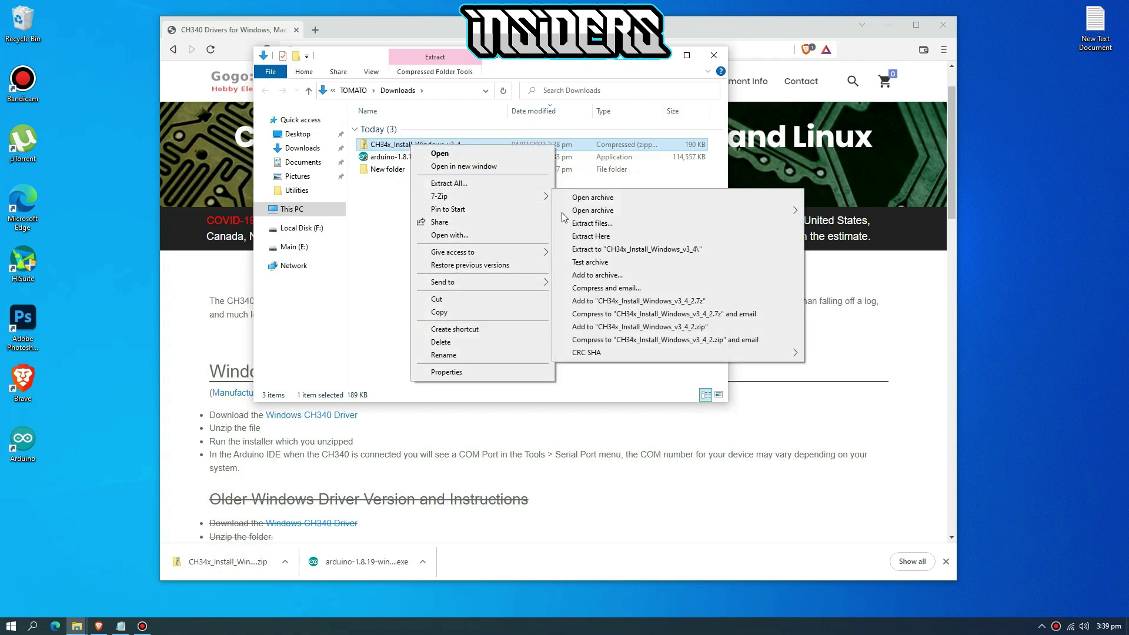
{"action": "left_click", "coordinate": [608, 249]}
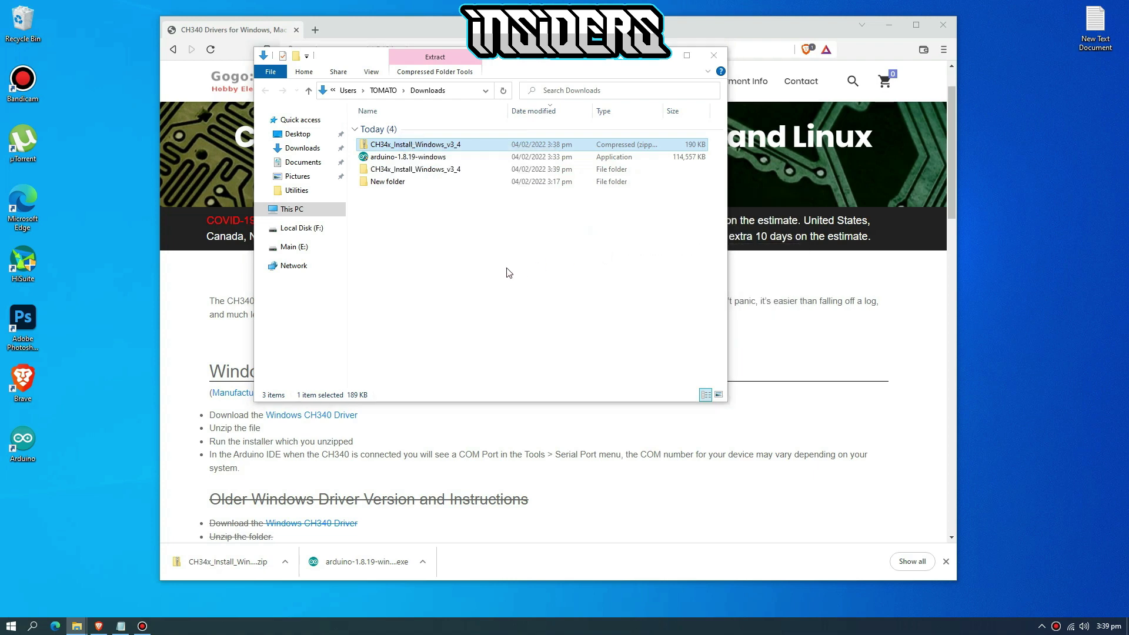
Run the CH34x_Install_Windows_v3_4 application from the extracted folder and install the CH341SER.INF driver.
{"action": "double_click", "coordinate": [422, 170]}
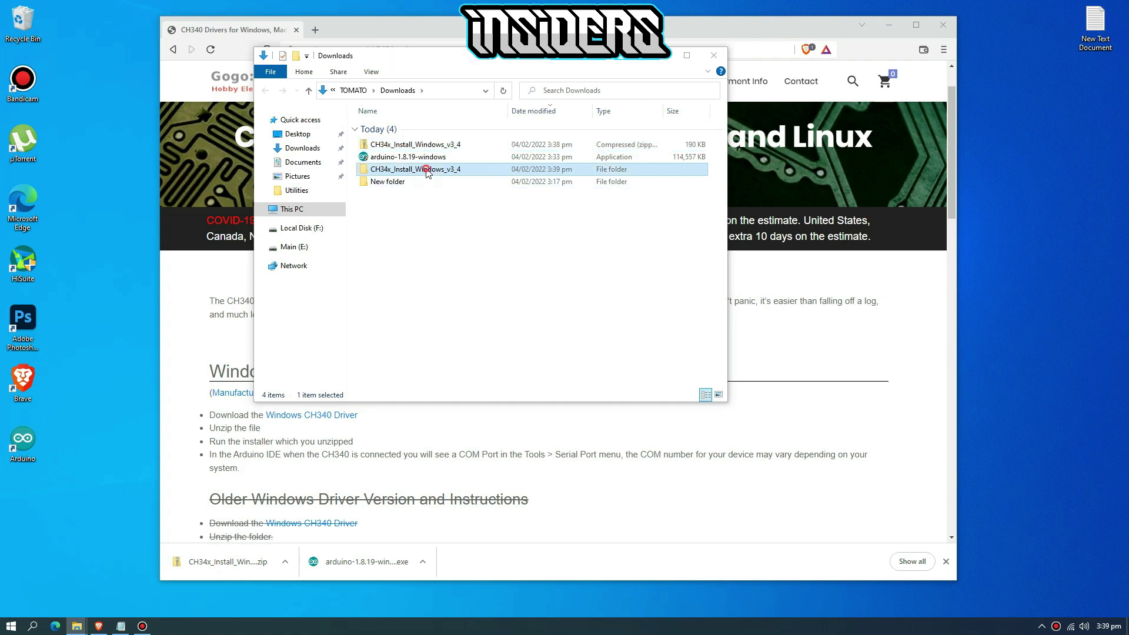
{"action": "double_click", "coordinate": [417, 134]}
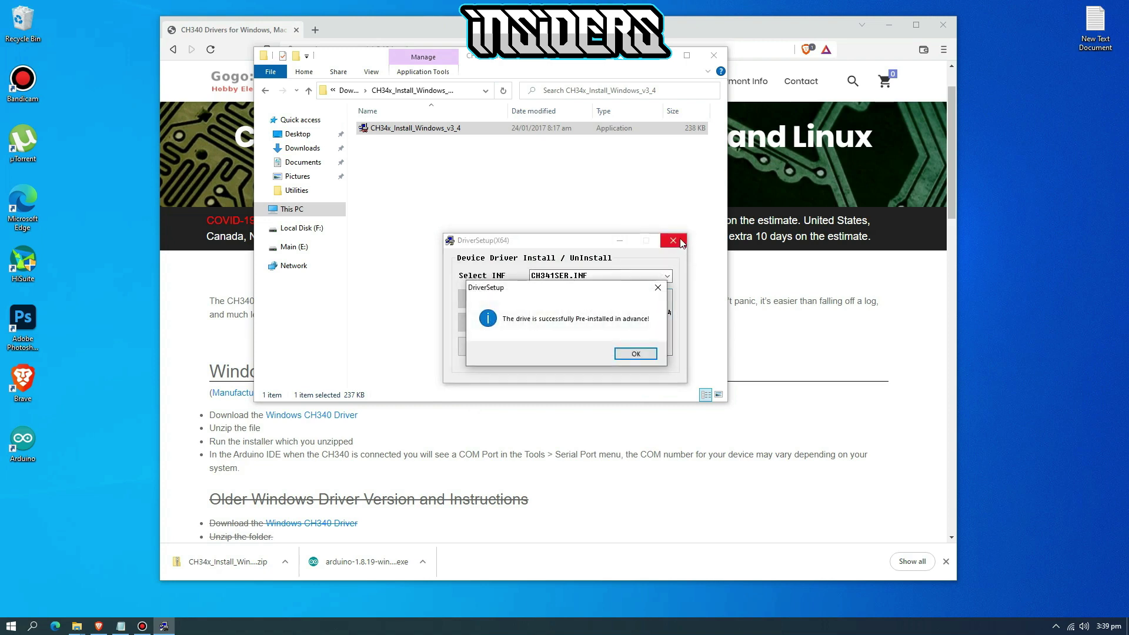
{"action": "left_click", "coordinate": [647, 353]}
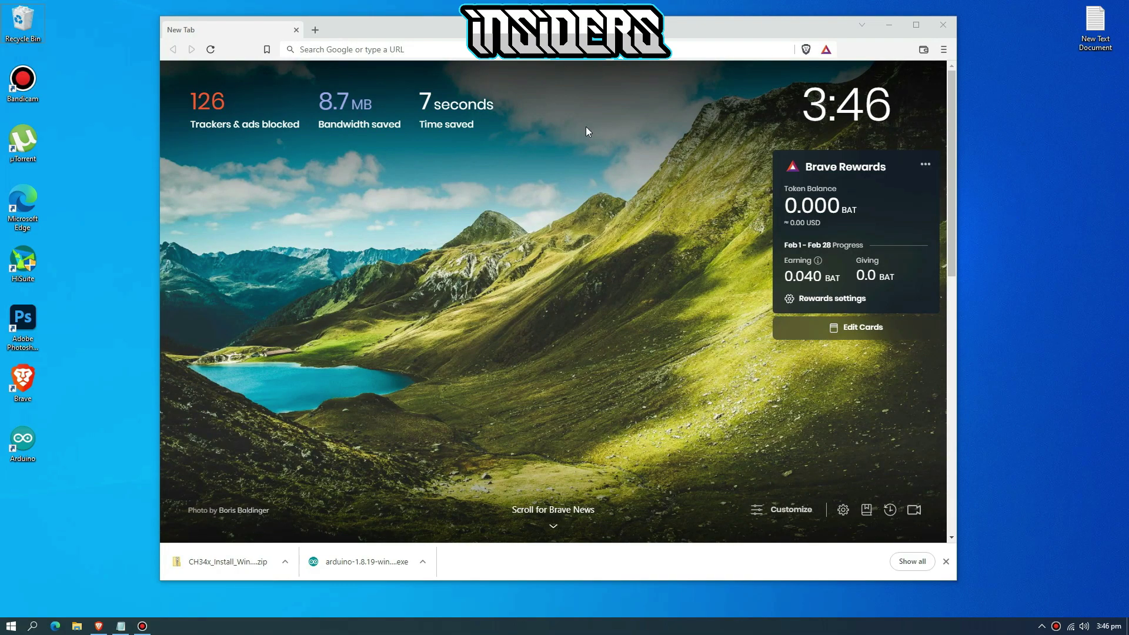
{"action": "left_click", "coordinate": [462, 49]}
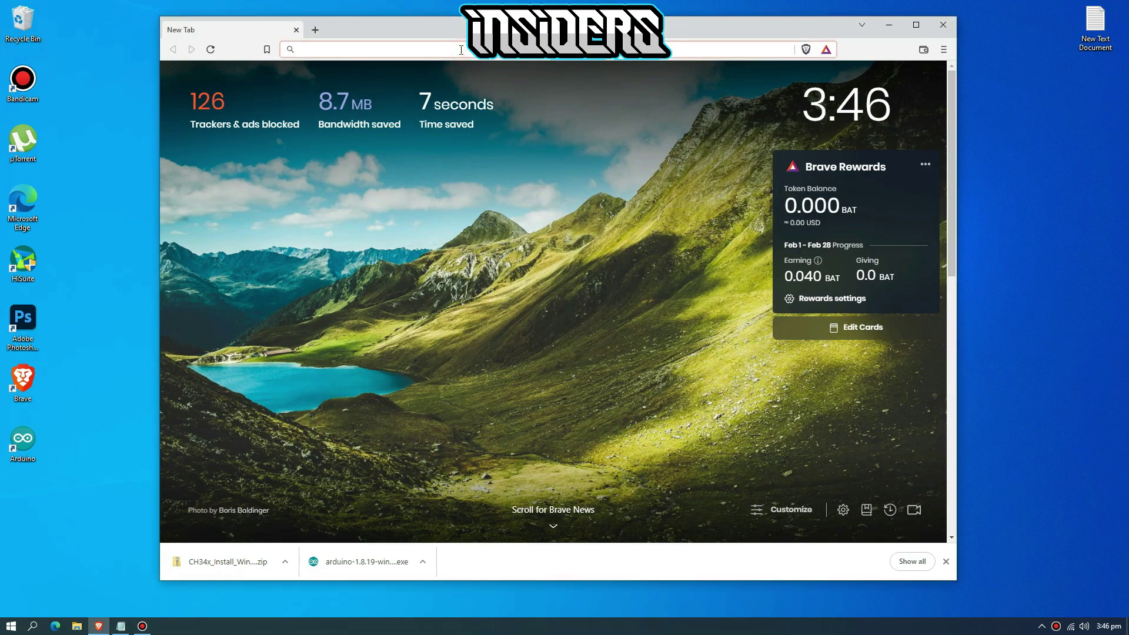
{"action": "type", "text": "https://github.com/revoxhere/duino-coin/releases/tag/3.0"}
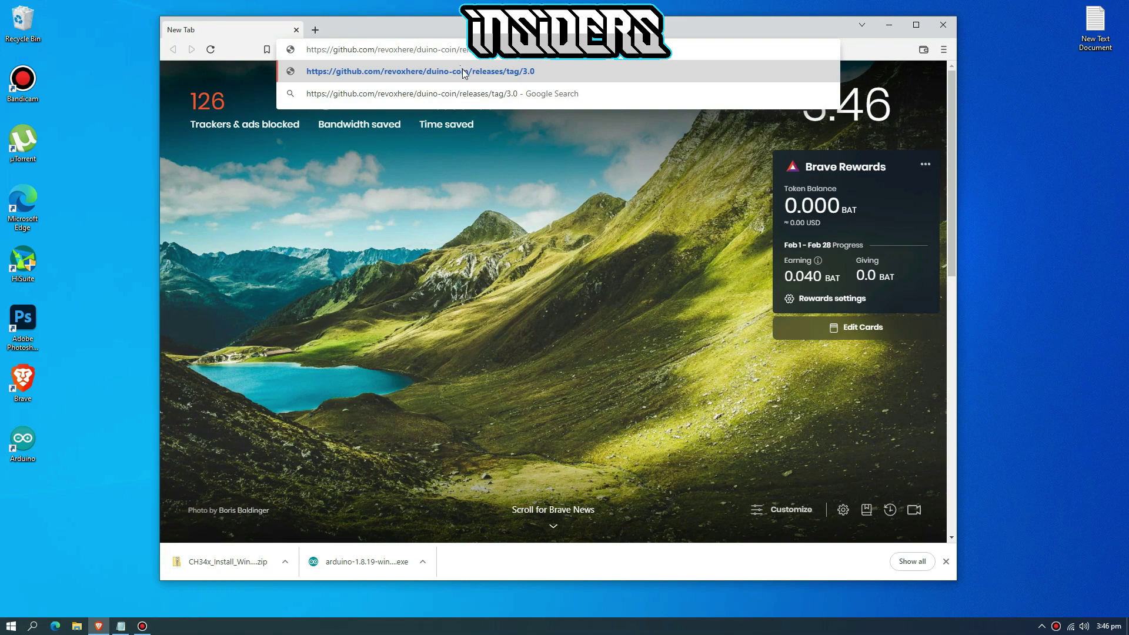
{"action": "left_click", "coordinate": [463, 71]}
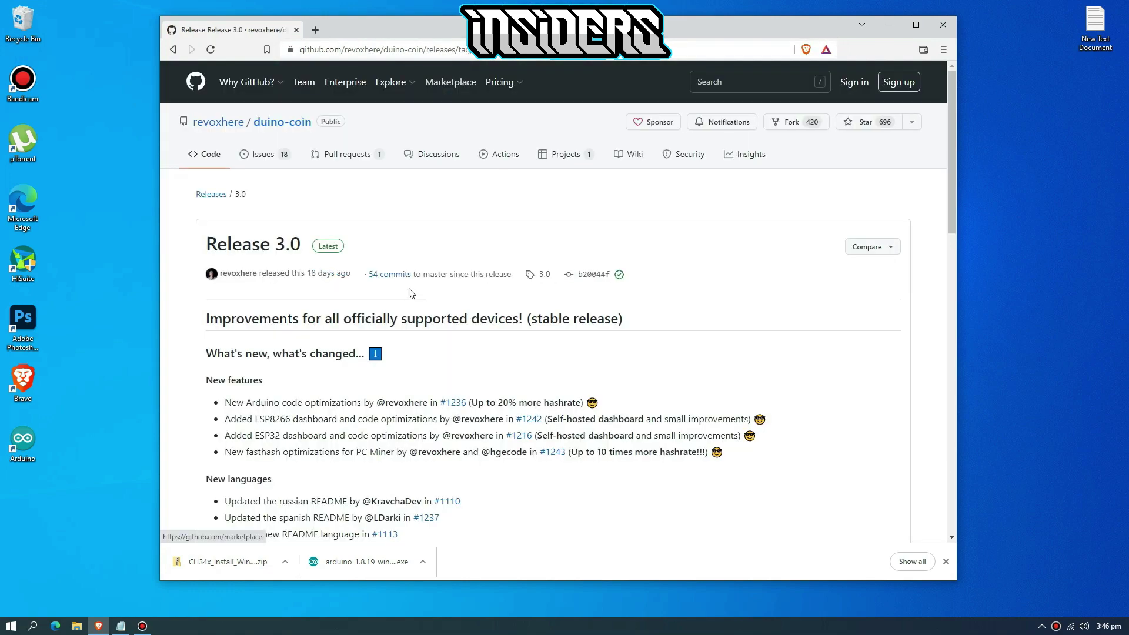
{"action": "scroll", "coordinate": [410, 293], "scroll_direction": "down", "scroll_amount": 20}
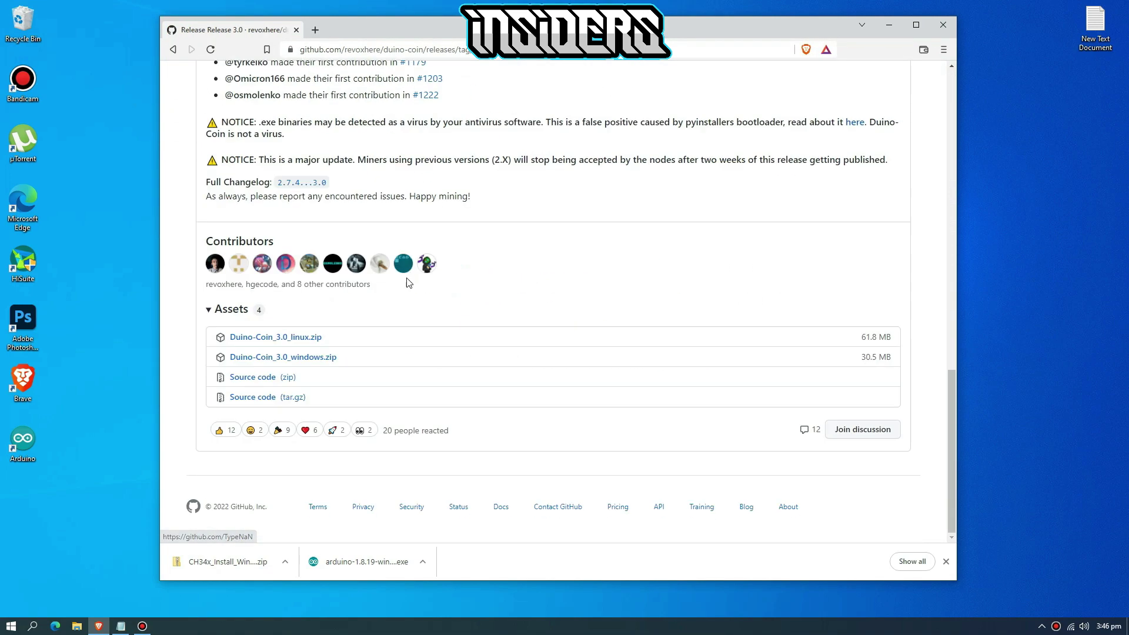
{"action": "left_click", "coordinate": [295, 362]}
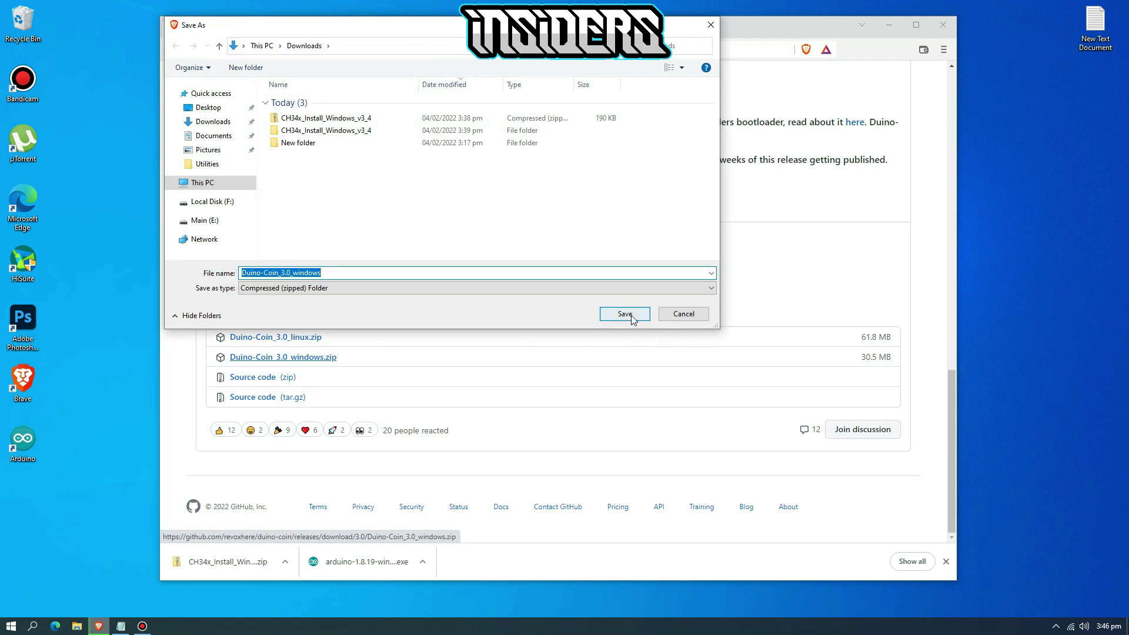
{"action": "left_click", "coordinate": [628, 311]}
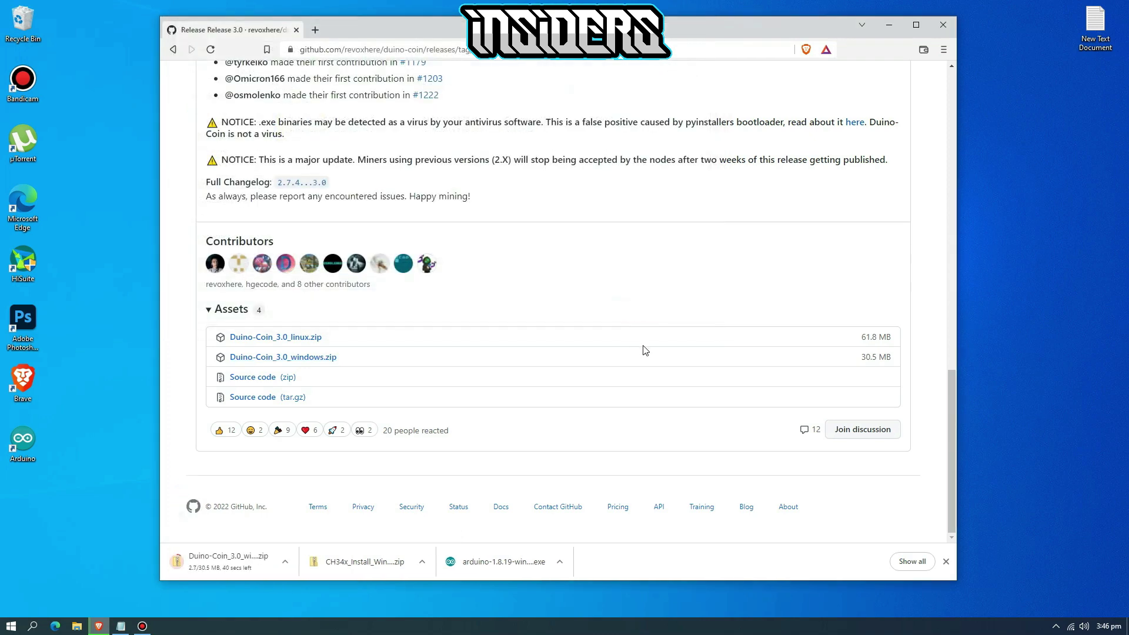
{"action": "left_click", "coordinate": [1028, 207]}
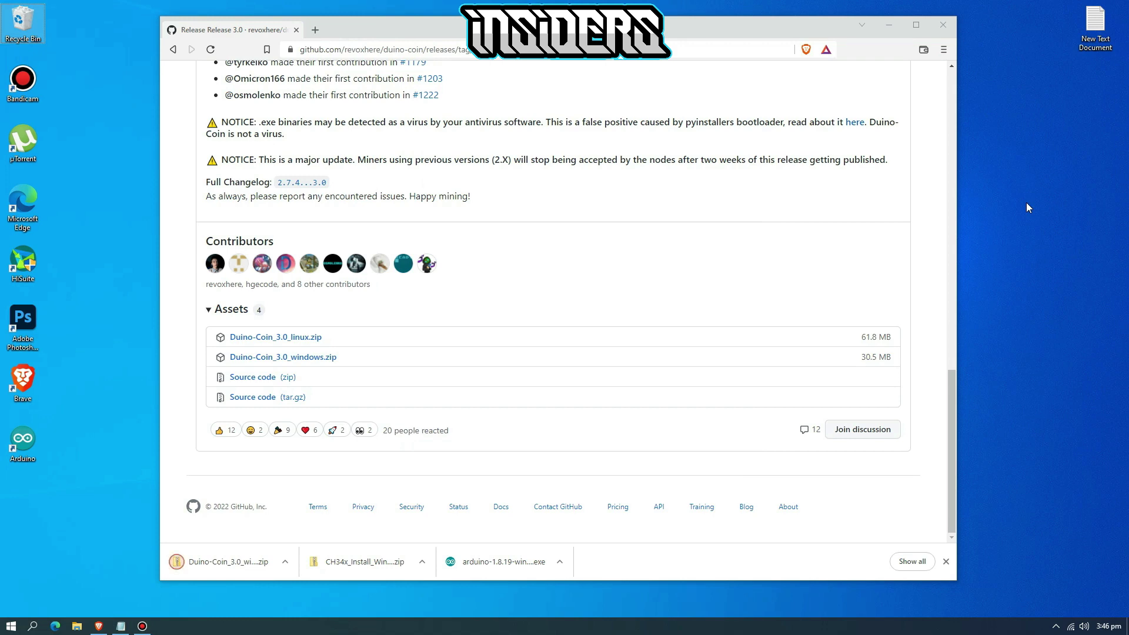
Extract the downloaded Duino-Coin_3.0_windows archive with 7-Zip into its own folder and open that folder.
{"action": "left_click", "coordinate": [284, 561]}
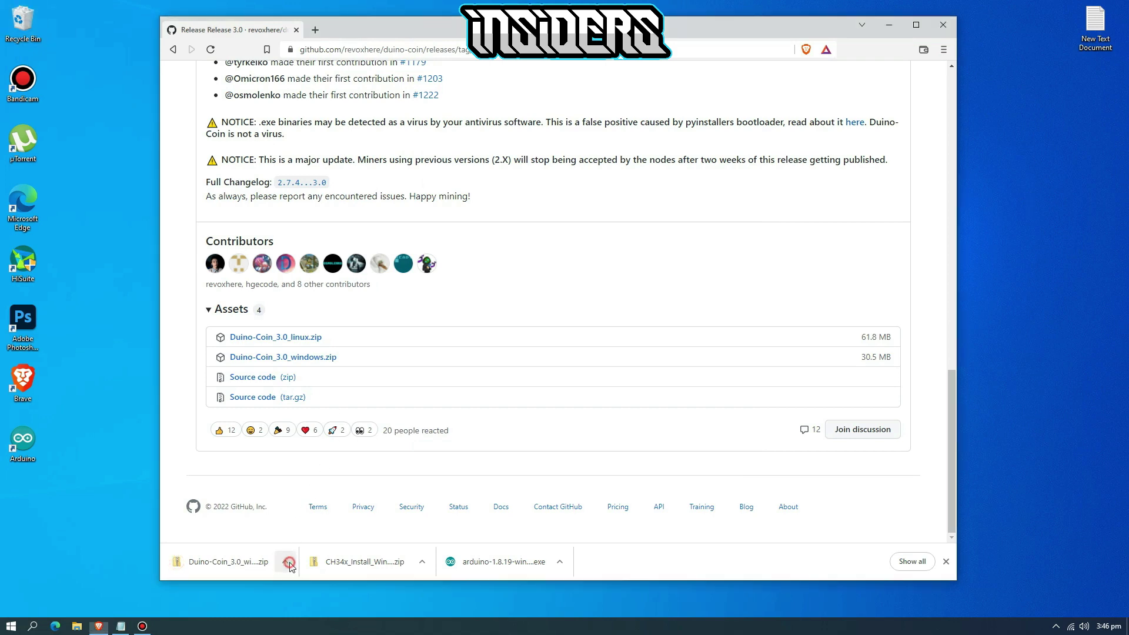
{"action": "left_click", "coordinate": [310, 524]}
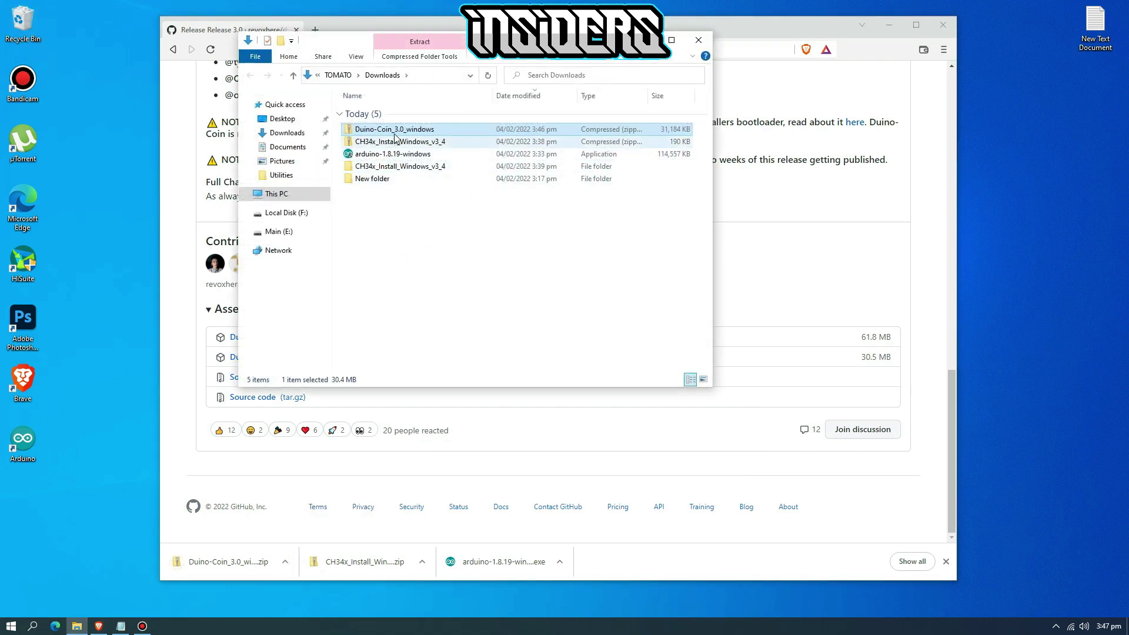
{"action": "right_click", "coordinate": [395, 131]}
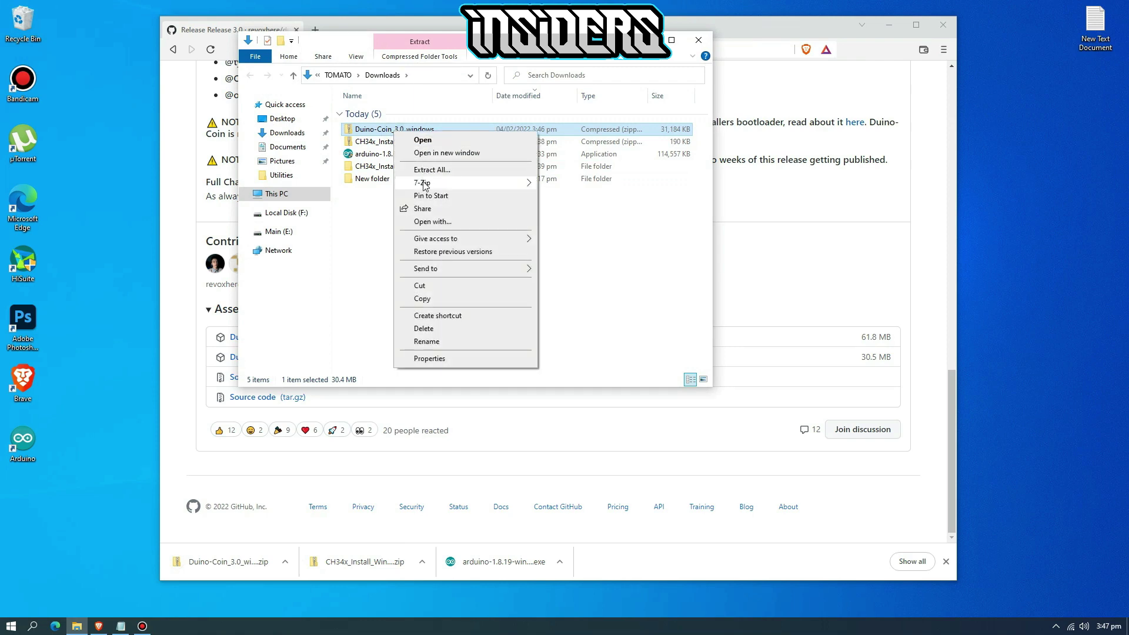
{"action": "mouse_move", "coordinate": [424, 183]}
{"action": "left_click", "coordinate": [586, 235]}
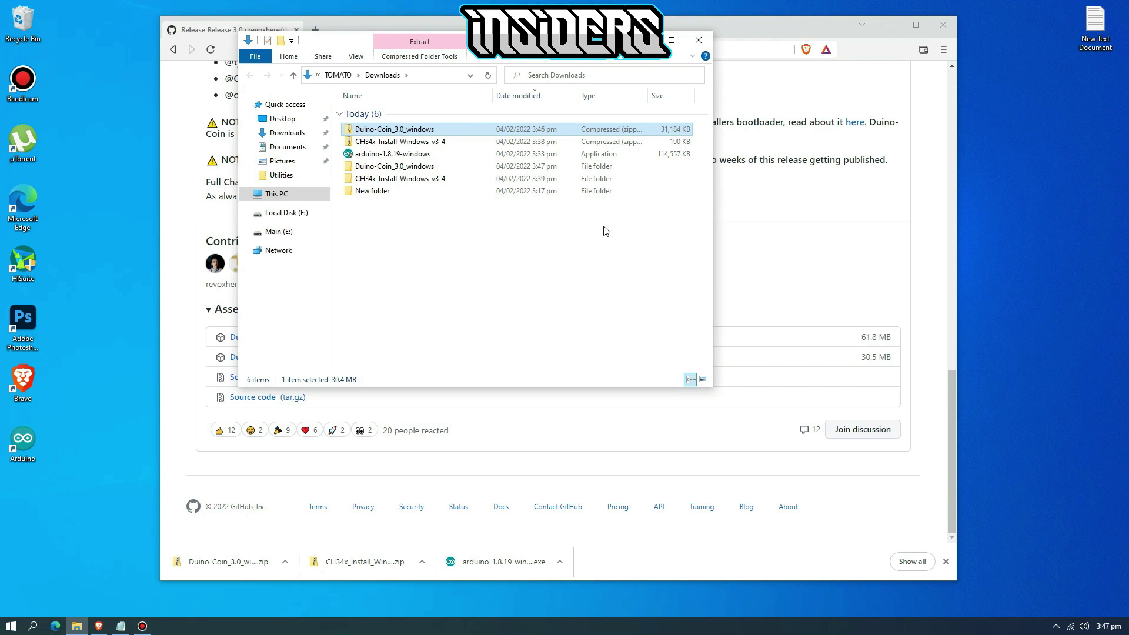
{"action": "double_click", "coordinate": [430, 167]}
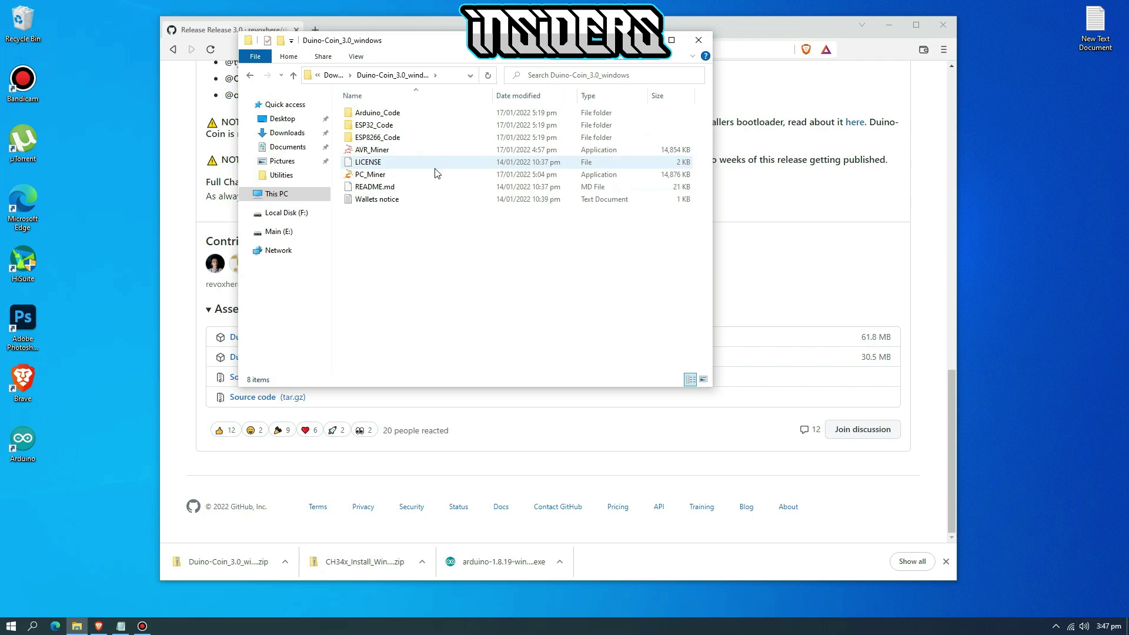
Open Computer Management for This PC and show Device Manager to check which COM port the Arduino uses.
{"action": "left_click", "coordinate": [1014, 192]}
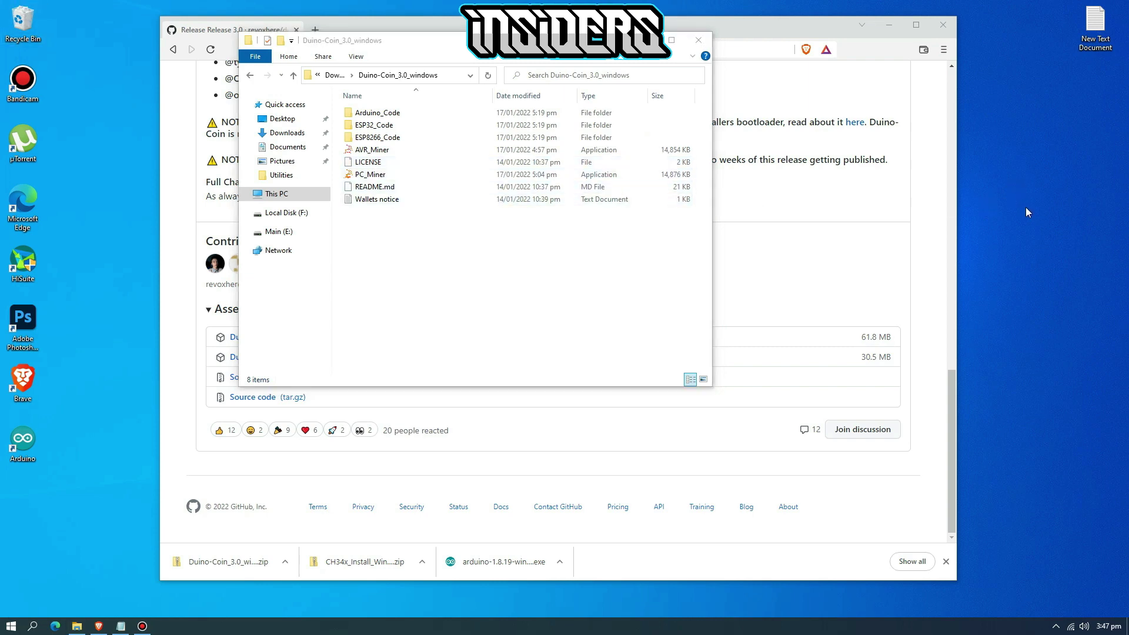
{"action": "key", "text": "Down"}
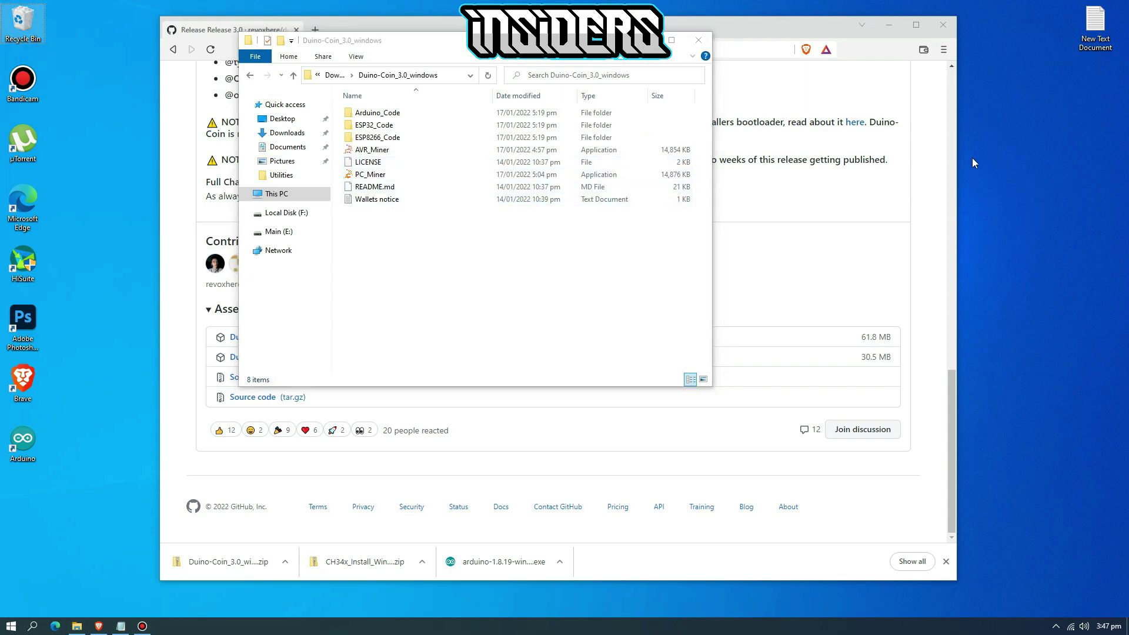
{"action": "right_click", "coordinate": [278, 197]}
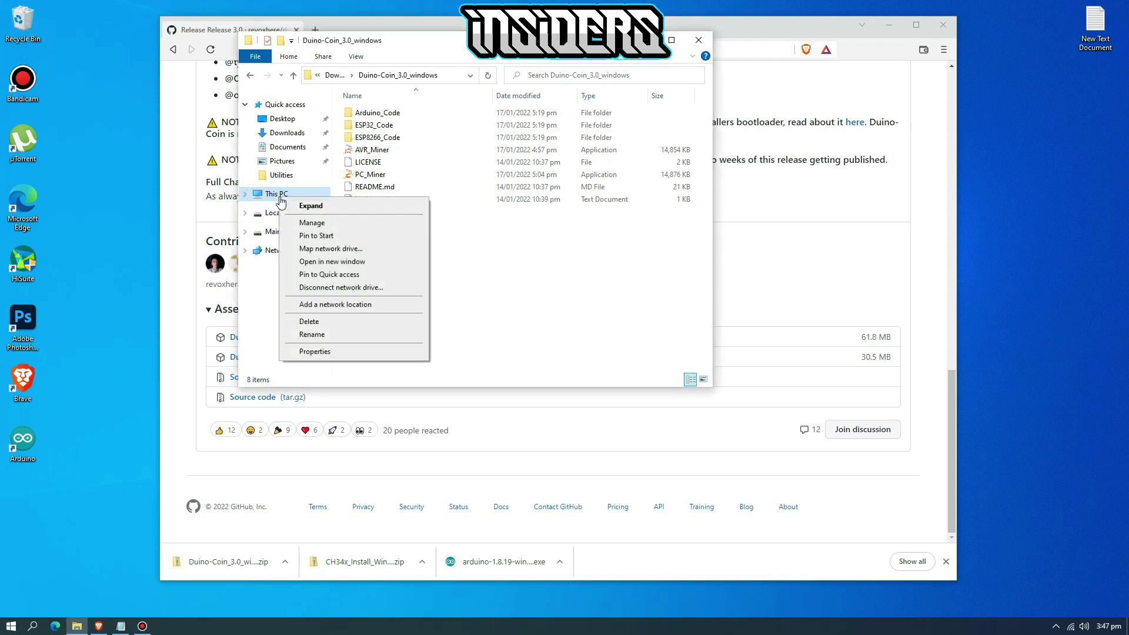
{"action": "left_click", "coordinate": [304, 224]}
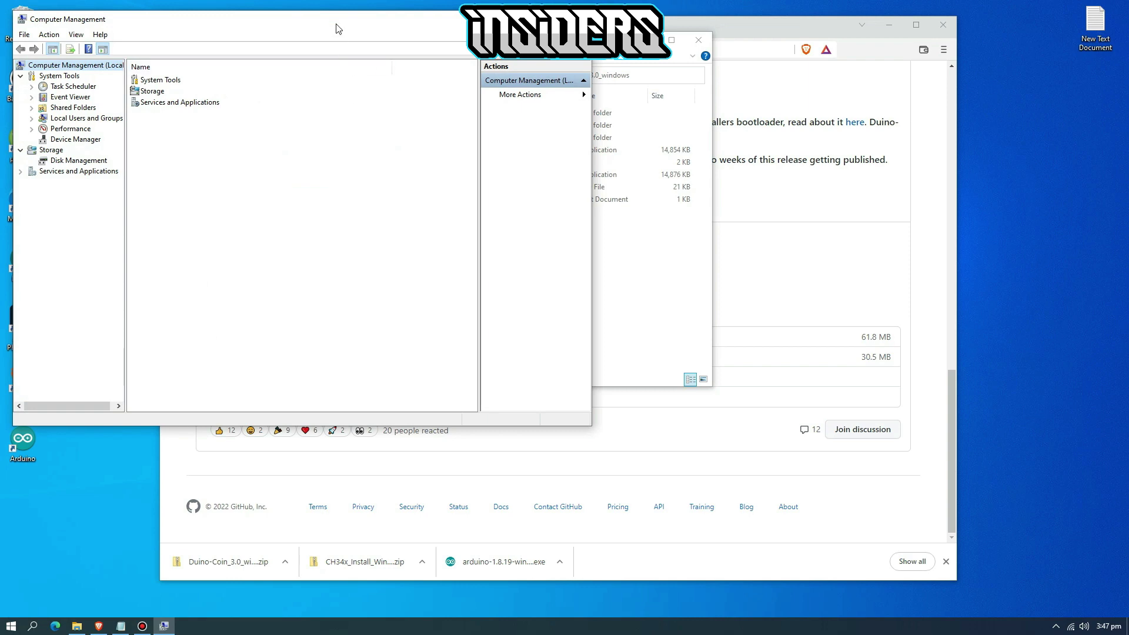
{"action": "left_click_drag", "start_coordinate": [339, 28], "coordinate": [348, 69]}
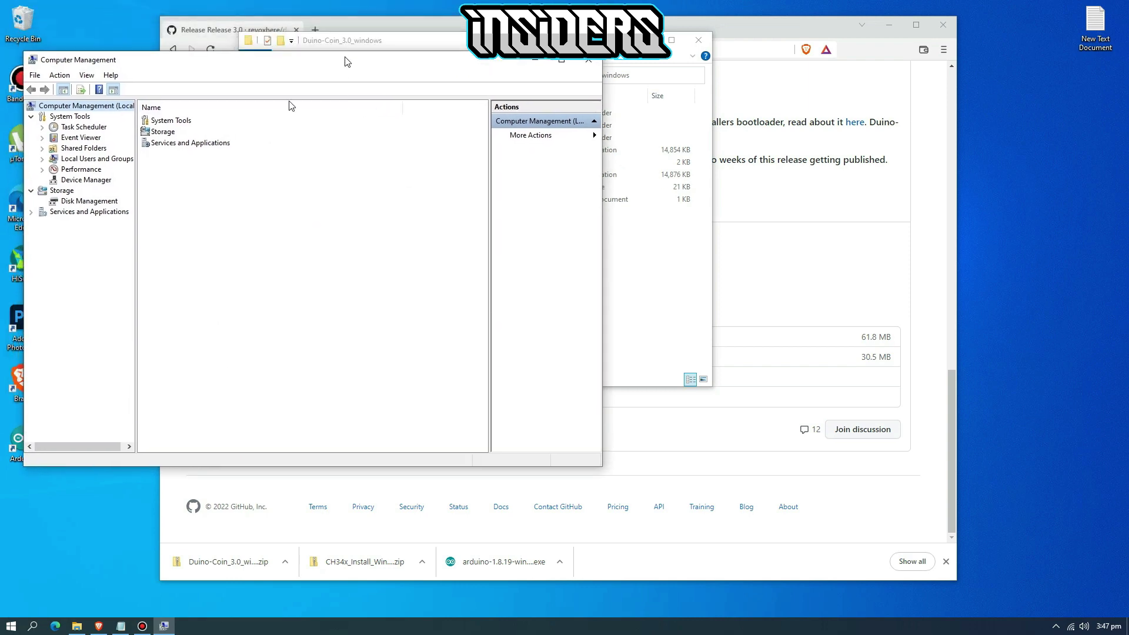
{"action": "left_click", "coordinate": [85, 180]}
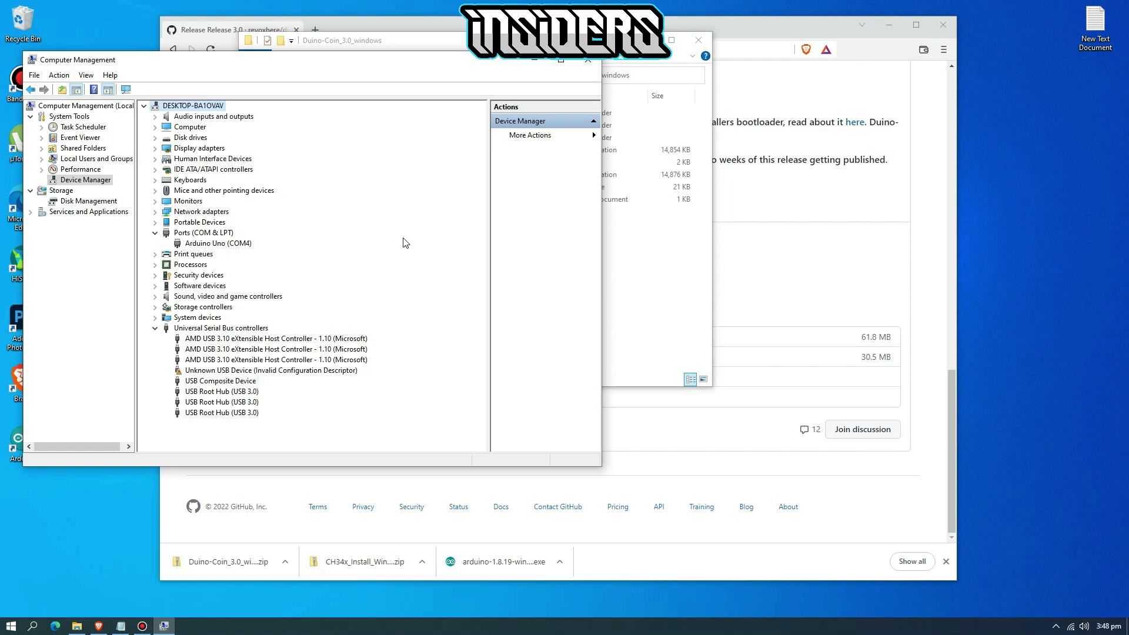
Open Arduino_Code.ino from the Arduino_Code folder of the extracted Duino-Coin files and close the folder window.
{"action": "left_click", "coordinate": [633, 262]}
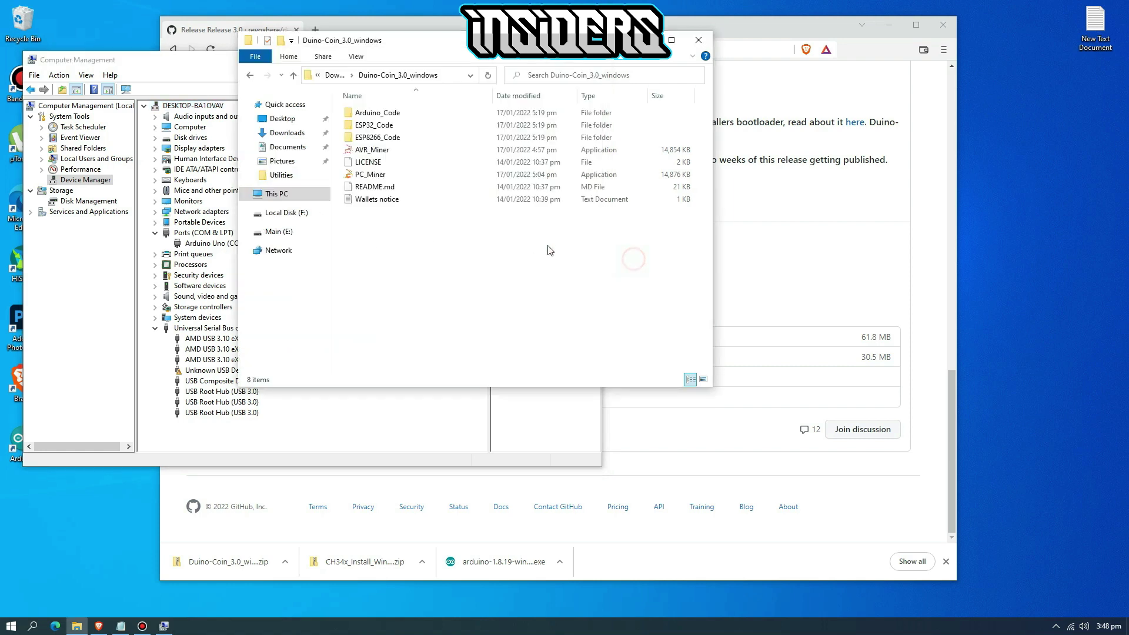
{"action": "double_click", "coordinate": [377, 113]}
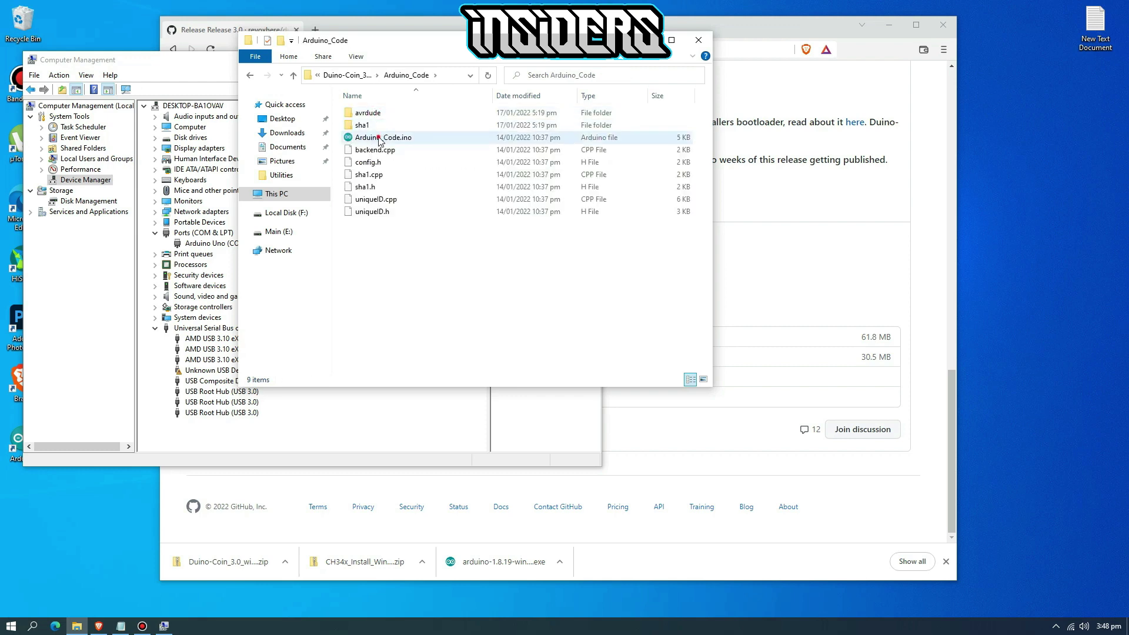
{"action": "double_click", "coordinate": [379, 138]}
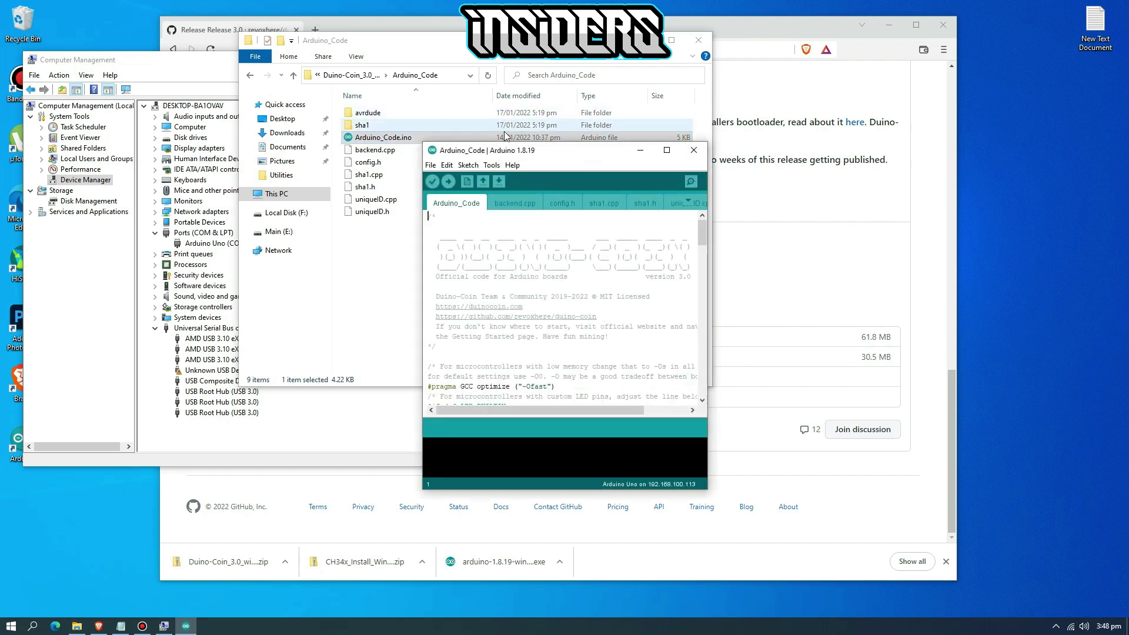
{"action": "left_click", "coordinate": [663, 57]}
{"action": "left_click", "coordinate": [644, 40]}
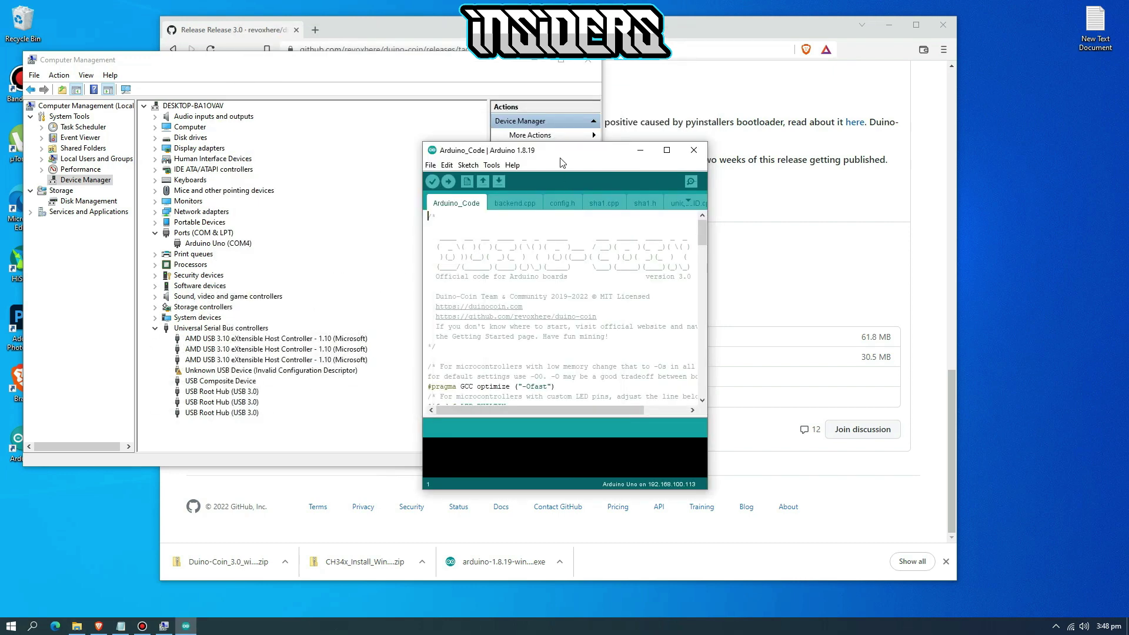
{"action": "left_click_drag", "start_coordinate": [560, 157], "coordinate": [532, 126]}
Check the Arduino Uno entry under Ports in Device Manager and set the sketch's board to Arduino Uno.
{"action": "left_click", "coordinate": [236, 243]}
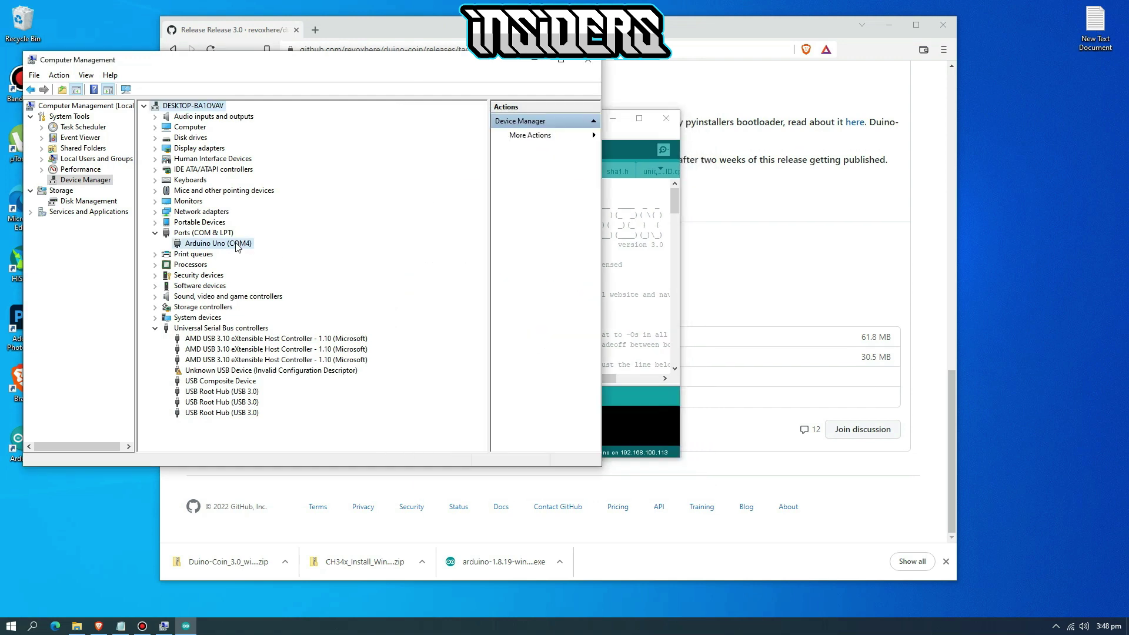
{"action": "left_click", "coordinate": [622, 133]}
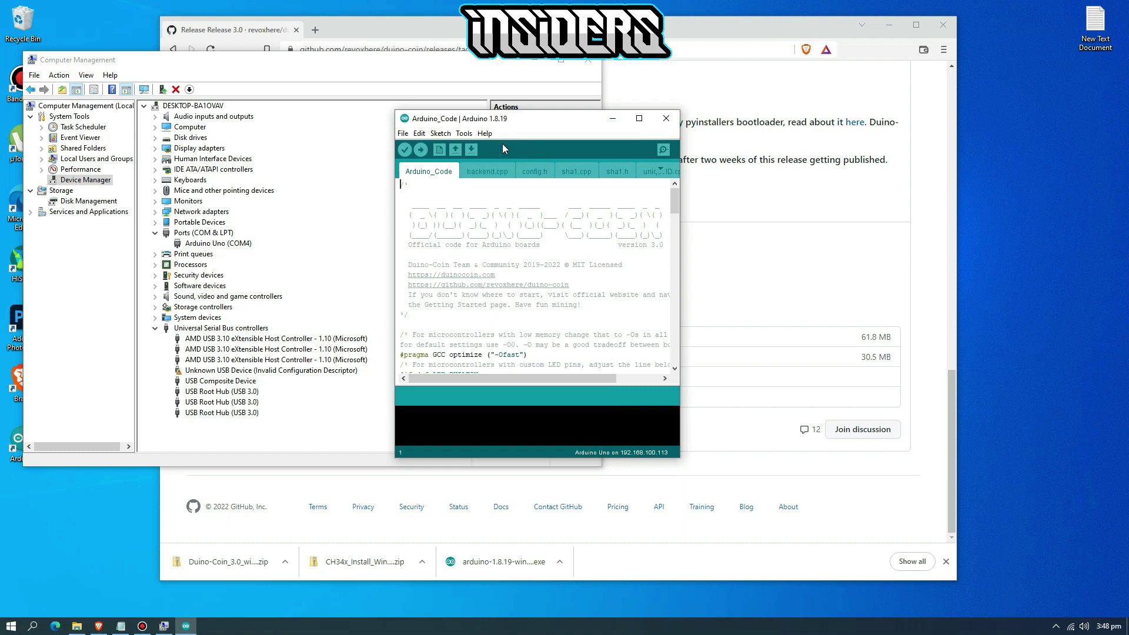
{"action": "left_click", "coordinate": [464, 134]}
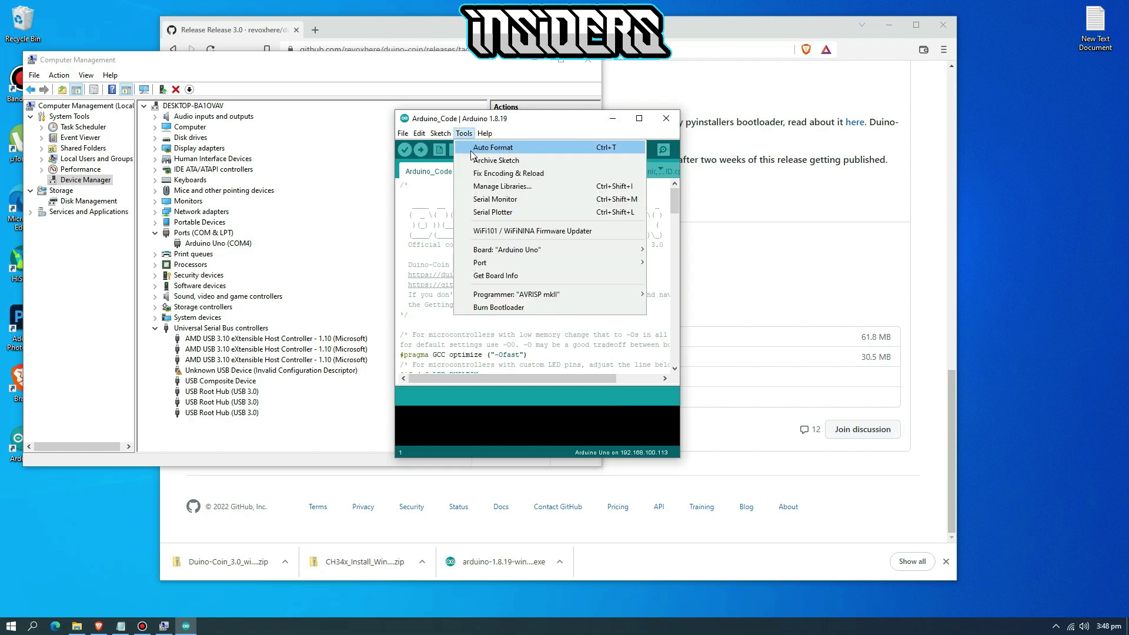
{"action": "mouse_move", "coordinate": [538, 247]}
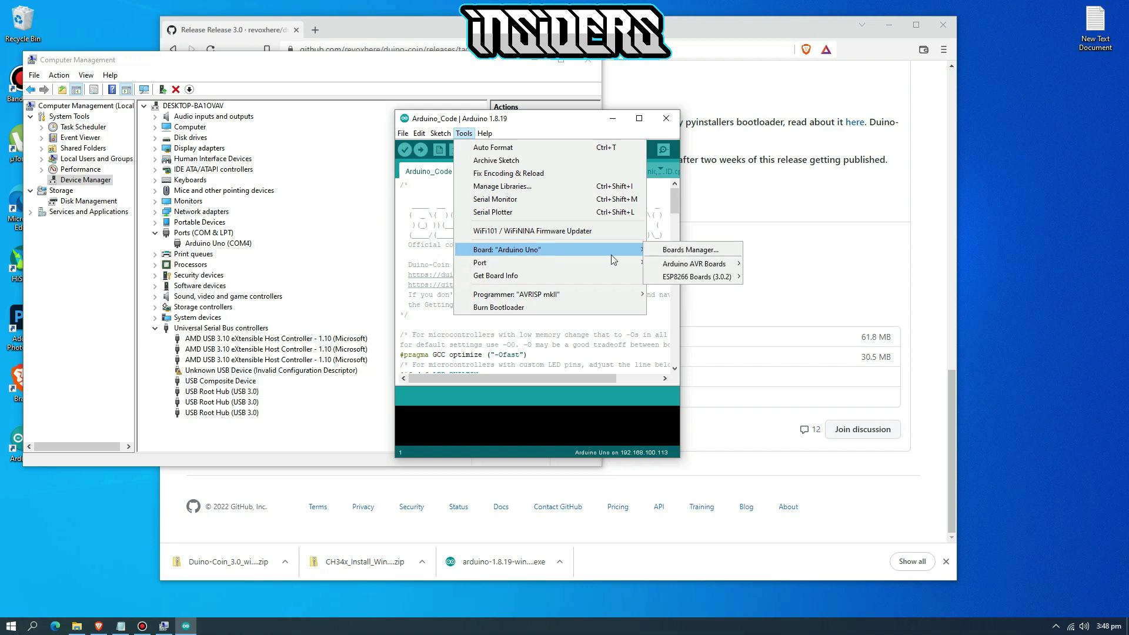
{"action": "mouse_move", "coordinate": [707, 268]}
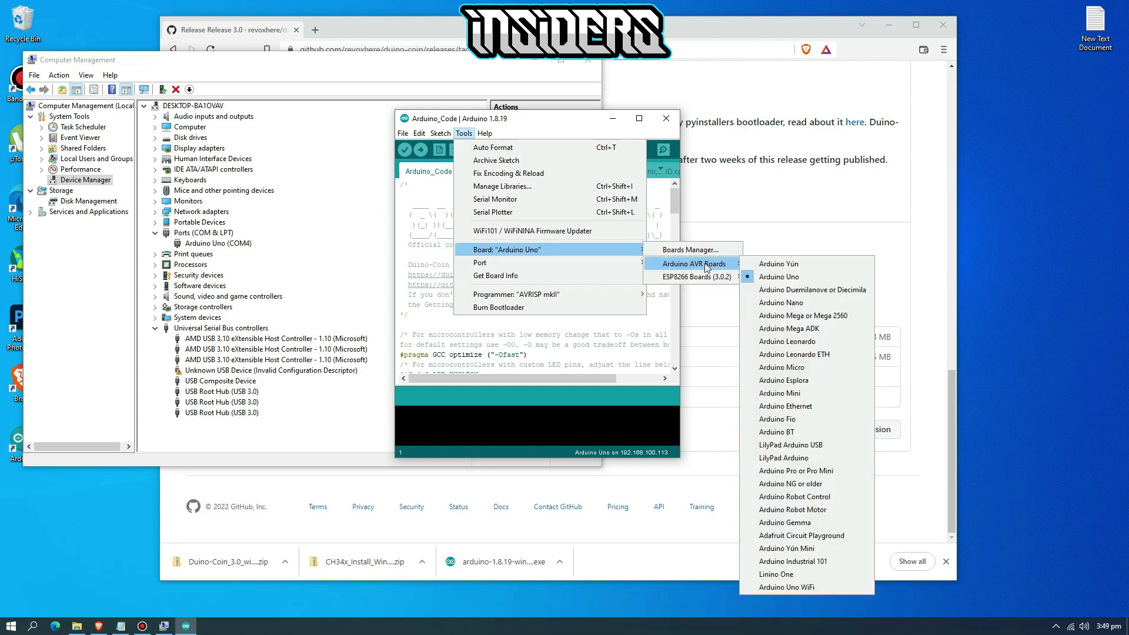
{"action": "left_click", "coordinate": [804, 277]}
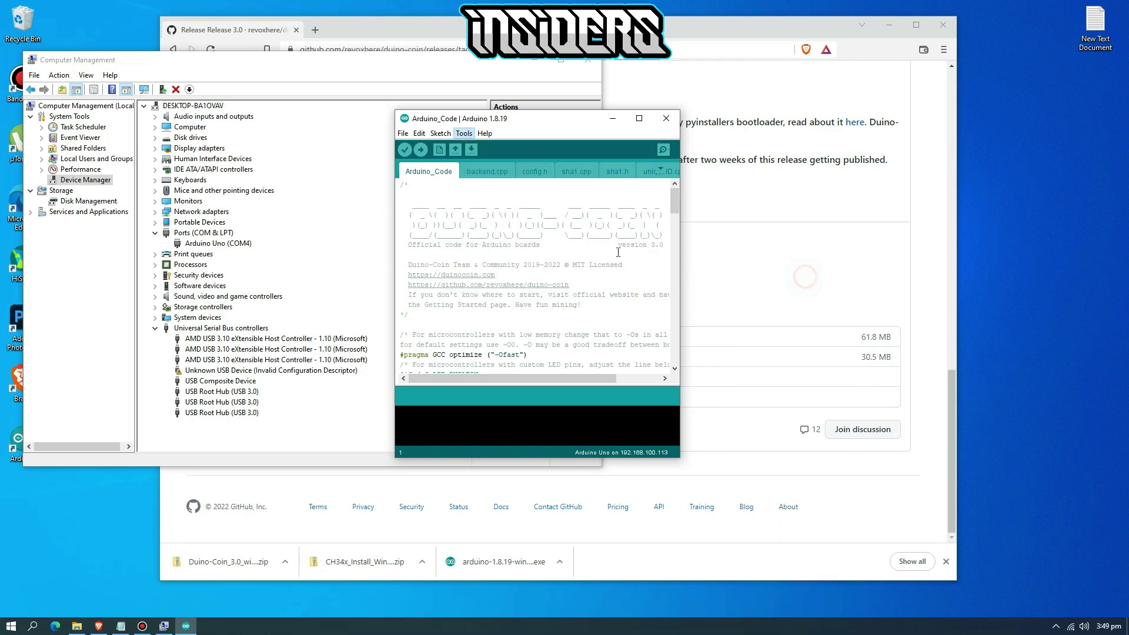
Set the port to COM4 (Arduino Uno) and upload the Arduino_Code sketch to the board.
{"action": "left_click", "coordinate": [464, 133]}
{"action": "mouse_move", "coordinate": [479, 263]}
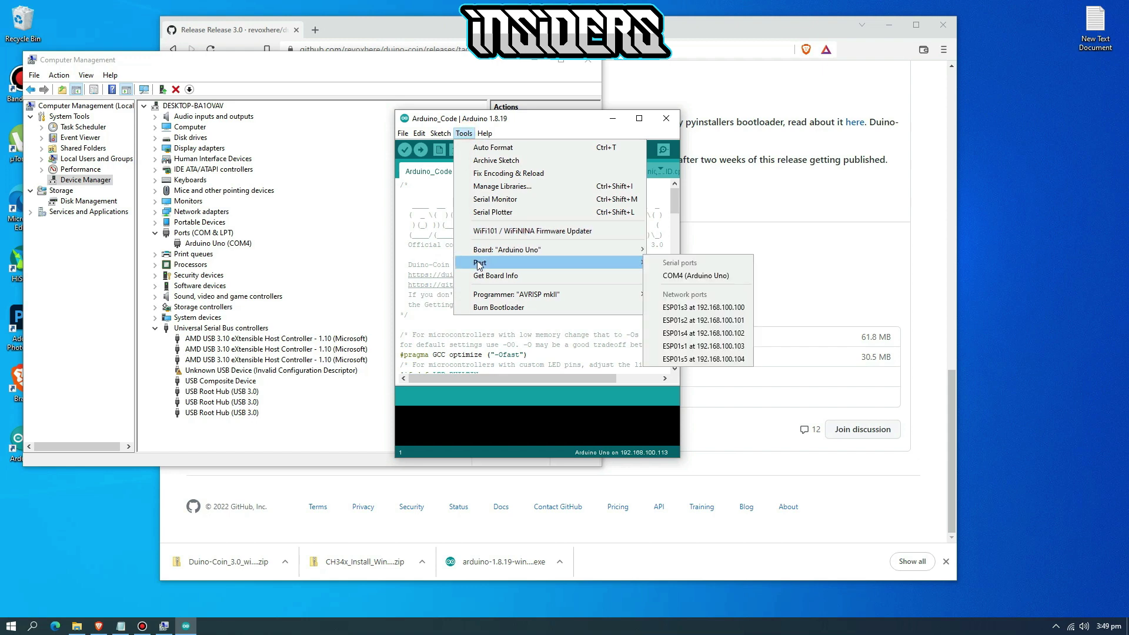
{"action": "left_click", "coordinate": [696, 276]}
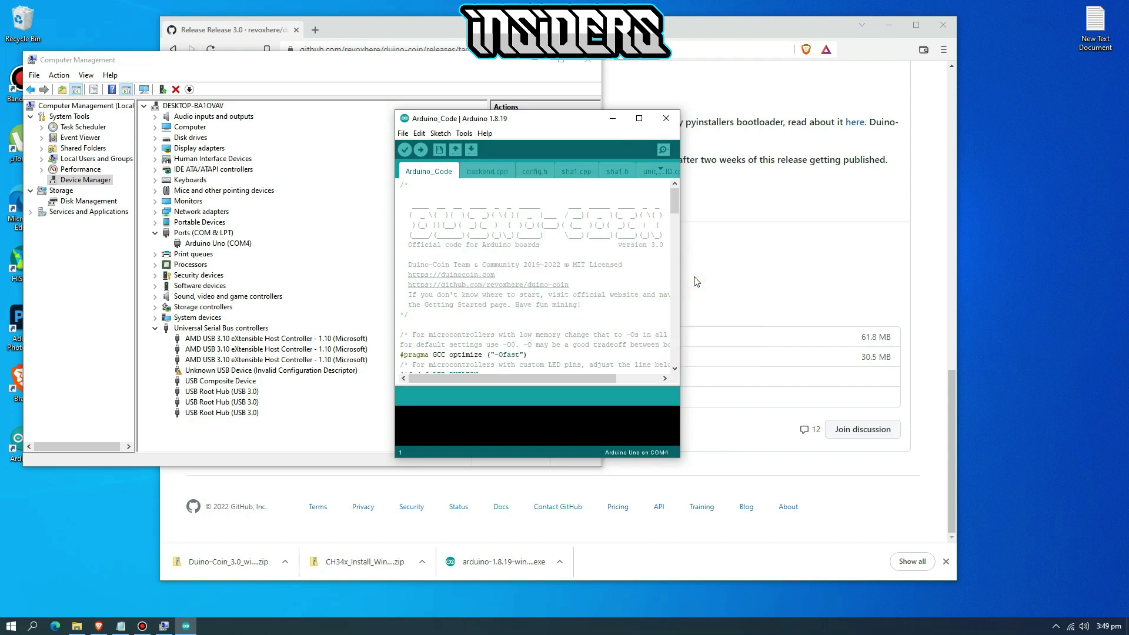
{"action": "left_click", "coordinate": [424, 150]}
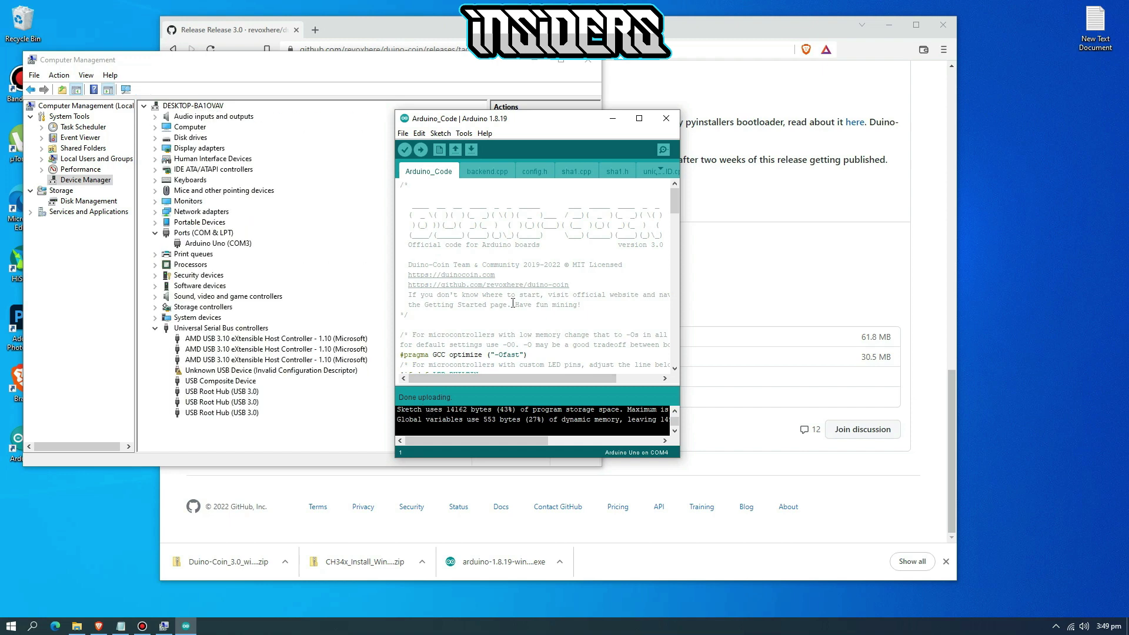
Switch the port to COM3 (Arduino Uno), upload the Arduino_Code sketch again and dismiss the updates notice.
{"action": "left_click", "coordinate": [464, 133]}
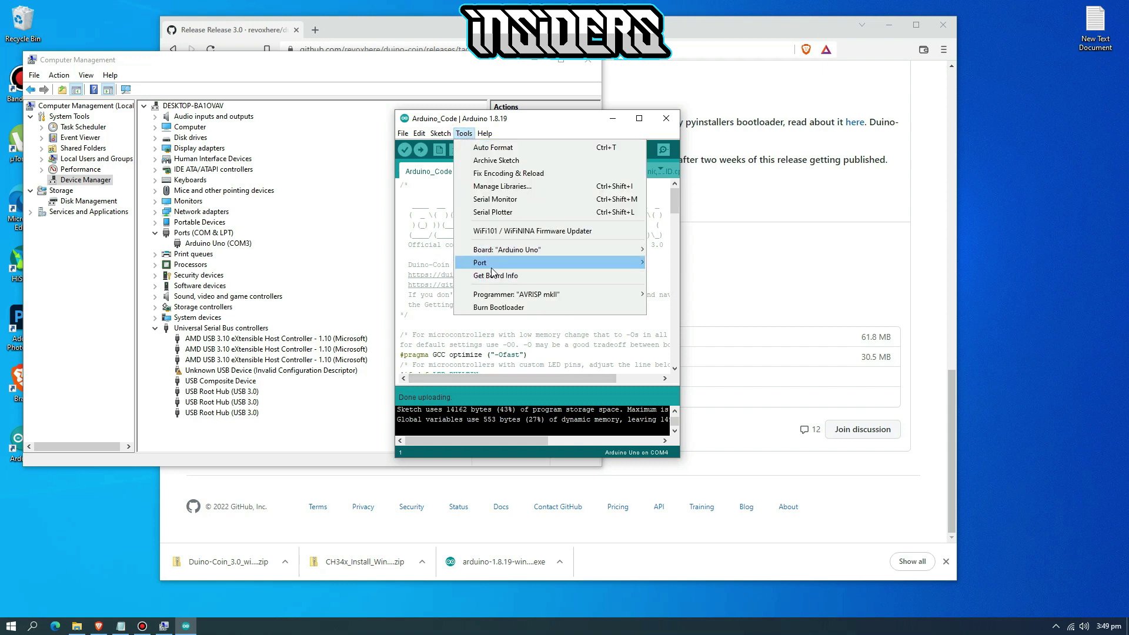
{"action": "mouse_move", "coordinate": [630, 266]}
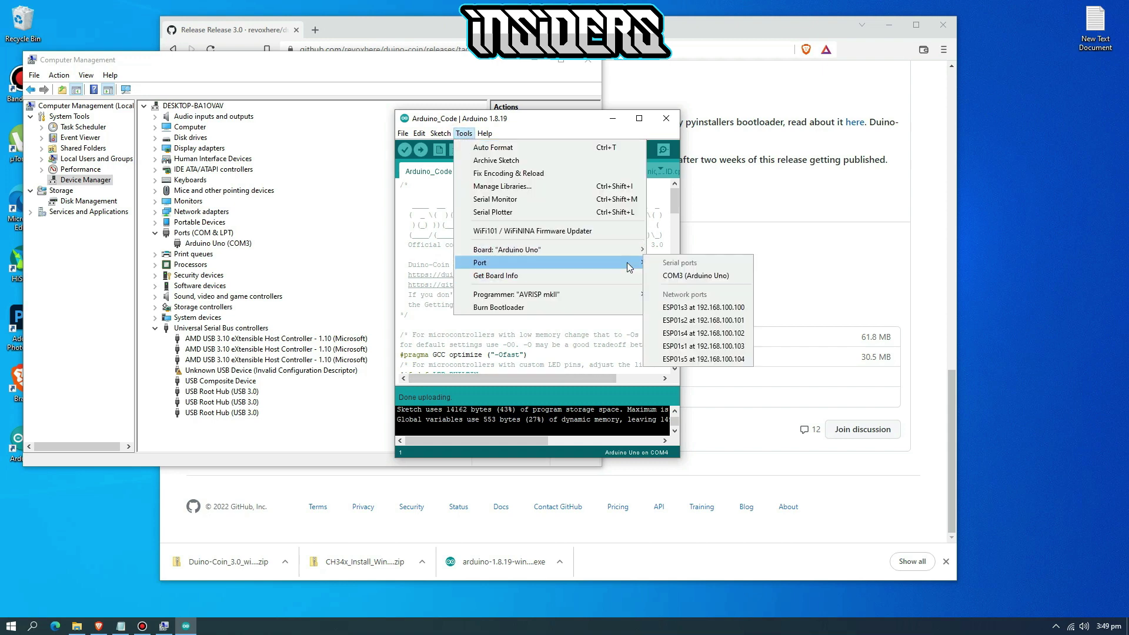
{"action": "left_click", "coordinate": [690, 277]}
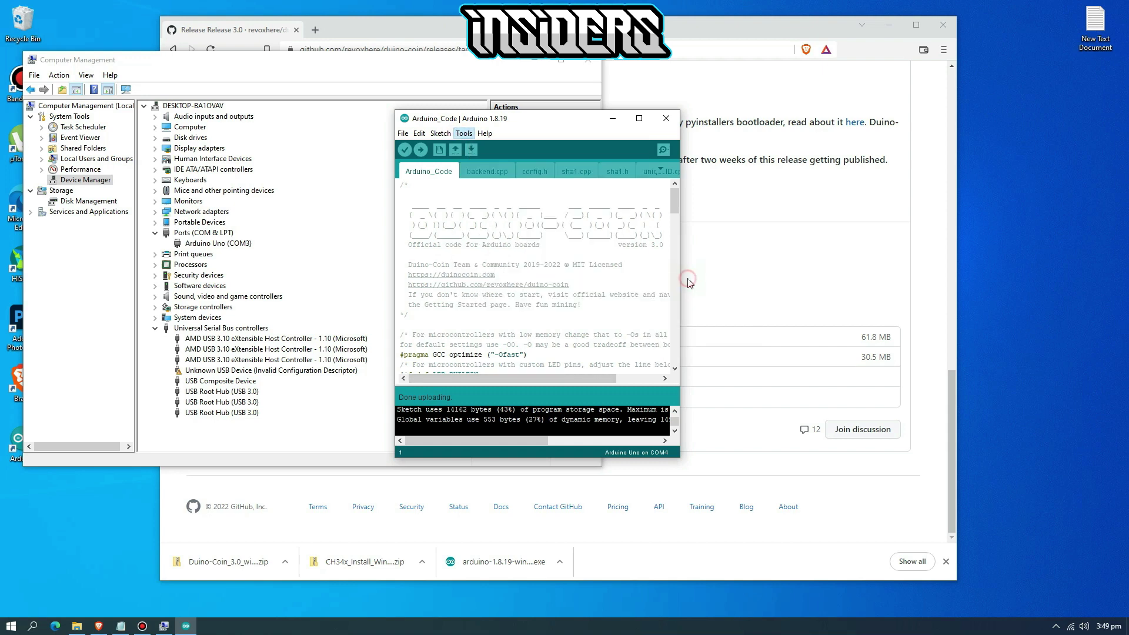
{"action": "left_click", "coordinate": [421, 150]}
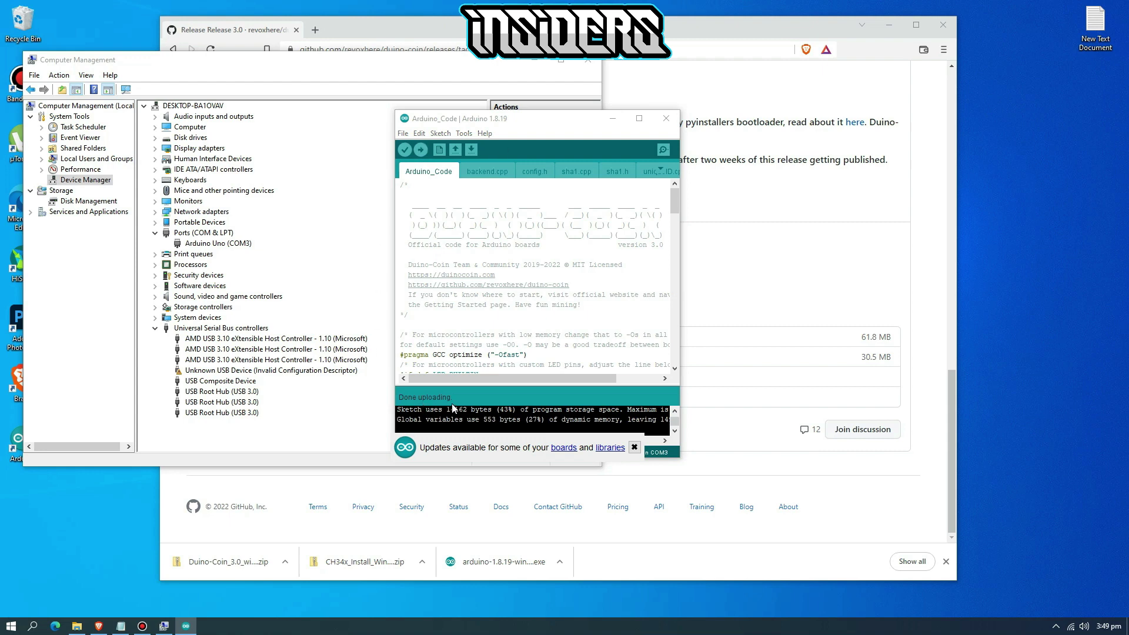
{"action": "left_click", "coordinate": [427, 399]}
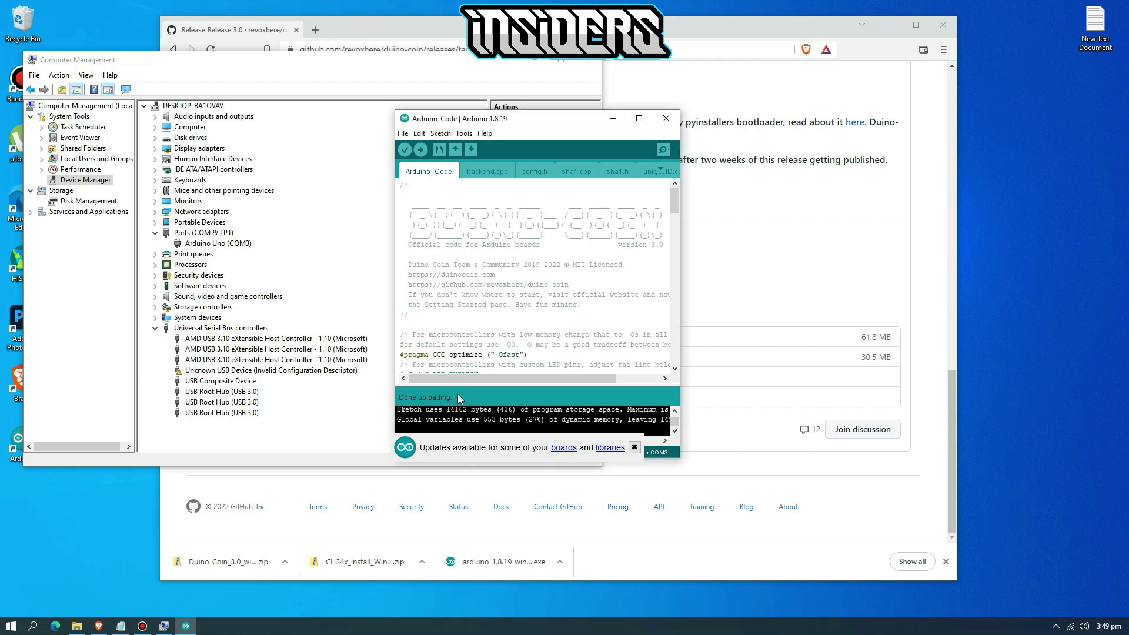
{"action": "left_click", "coordinate": [636, 448]}
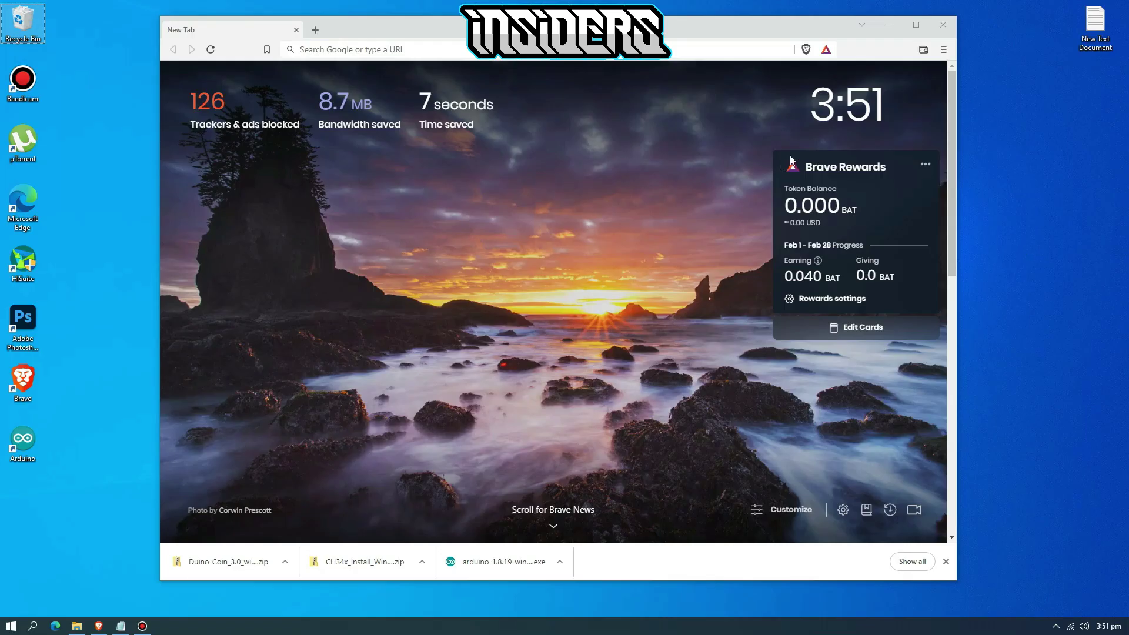
{"action": "key", "text": "alt+Tab"}
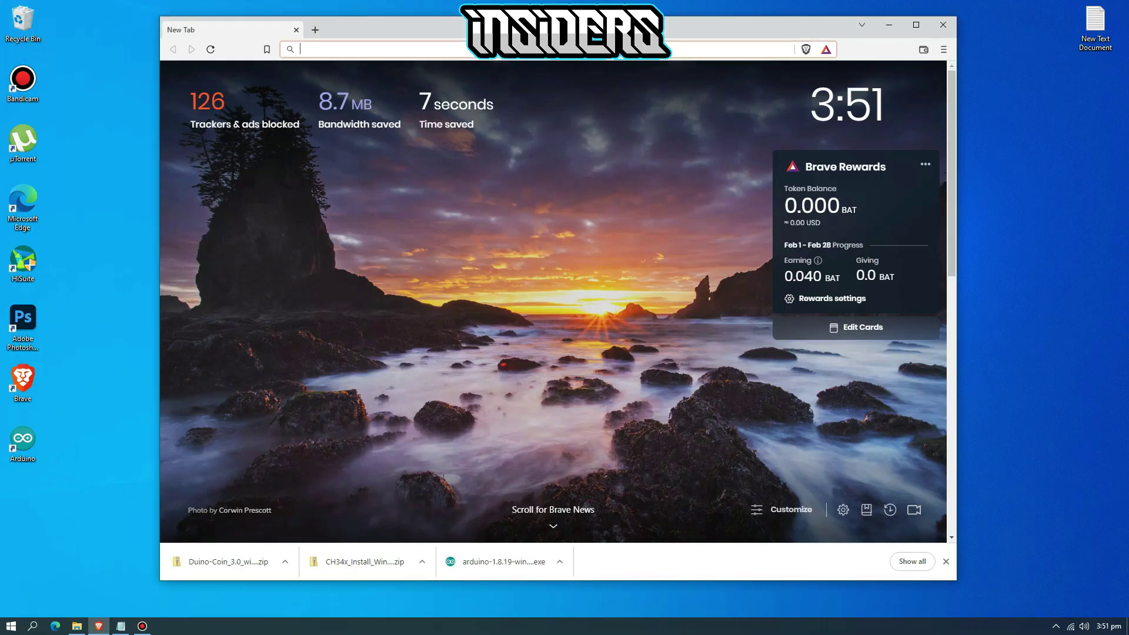
{"action": "type", "text": "https://www.balena.io/etcher/"}
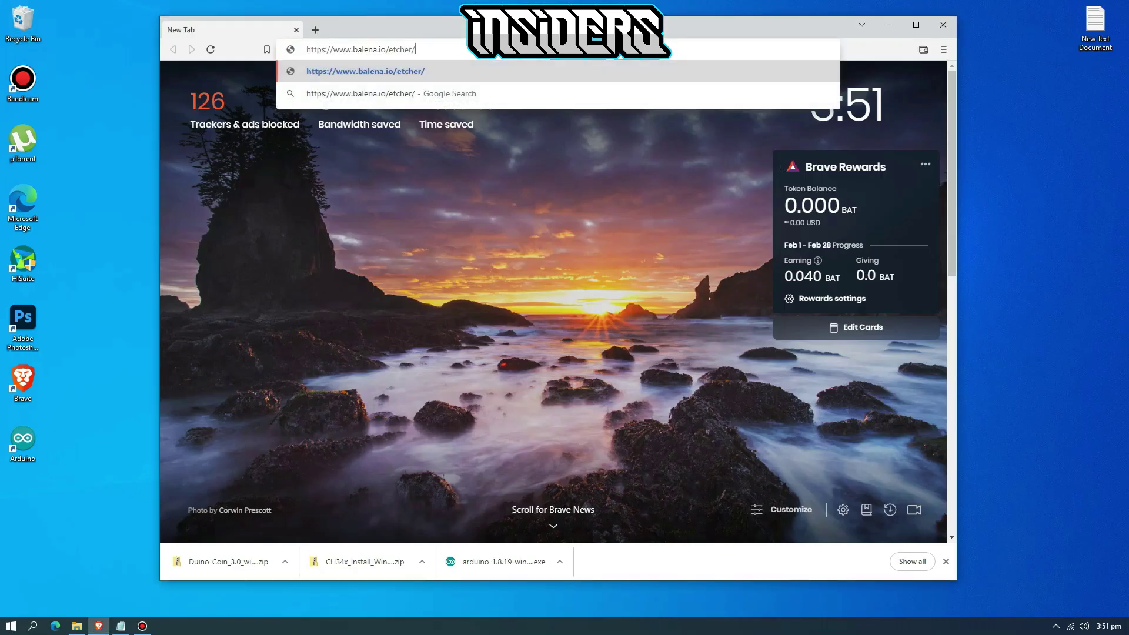
{"action": "key", "text": "Return"}
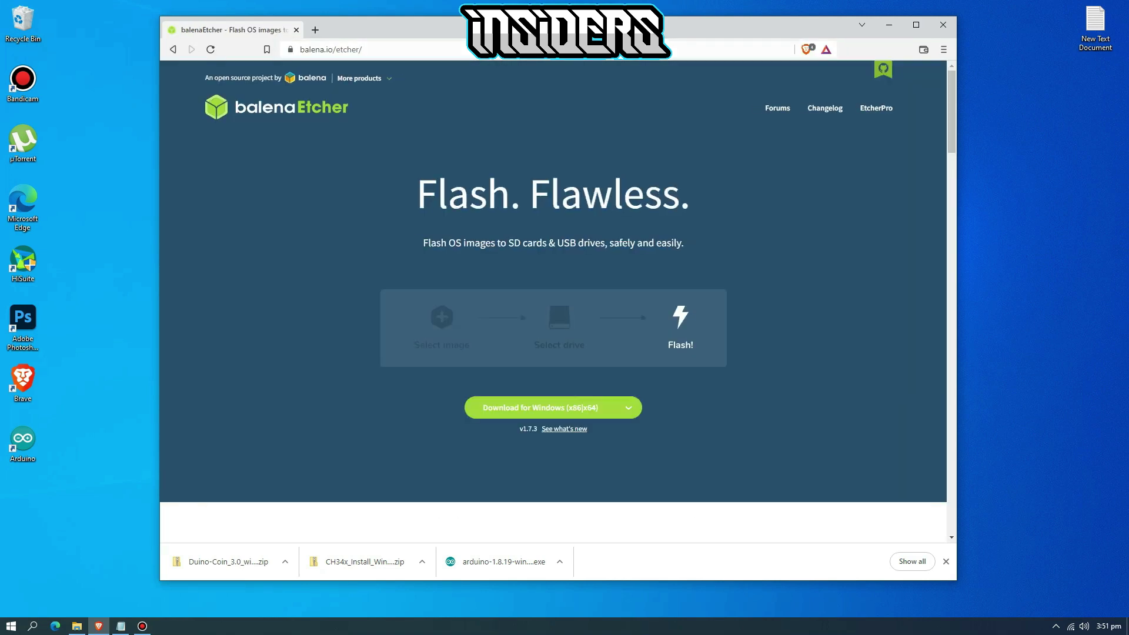
{"action": "left_click", "coordinate": [608, 410]}
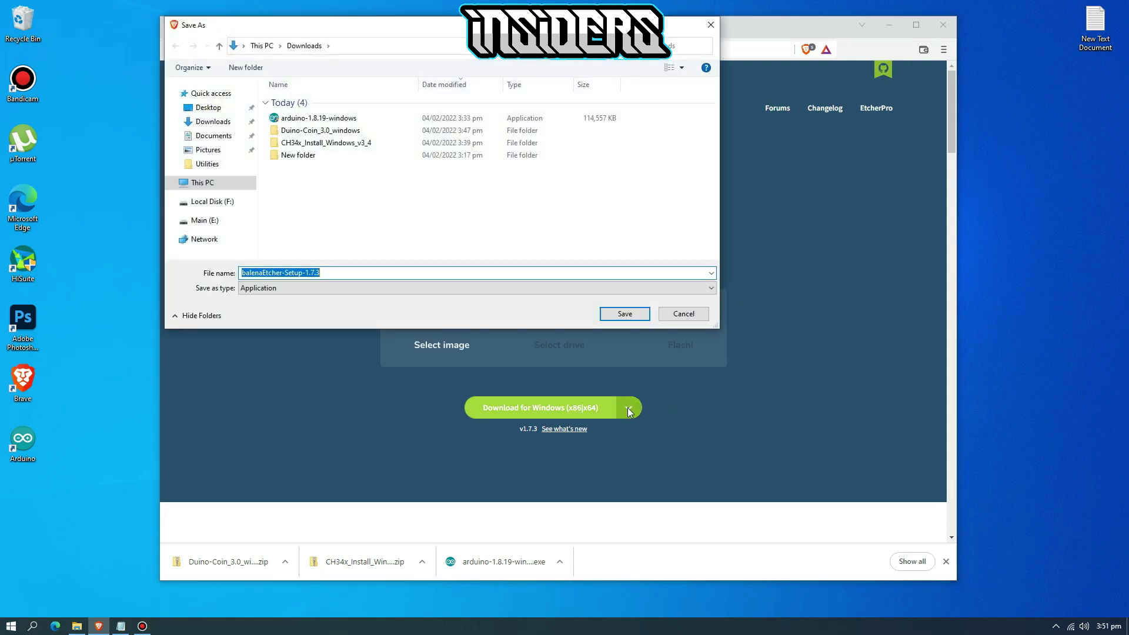
{"action": "left_click", "coordinate": [694, 316]}
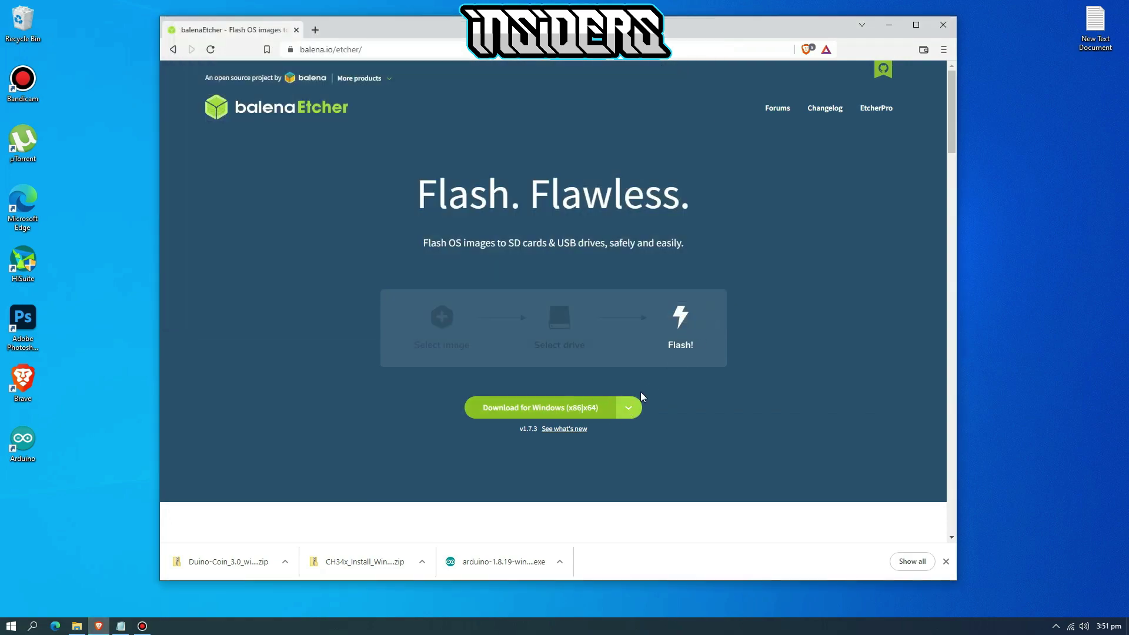
{"action": "left_click", "coordinate": [628, 407]}
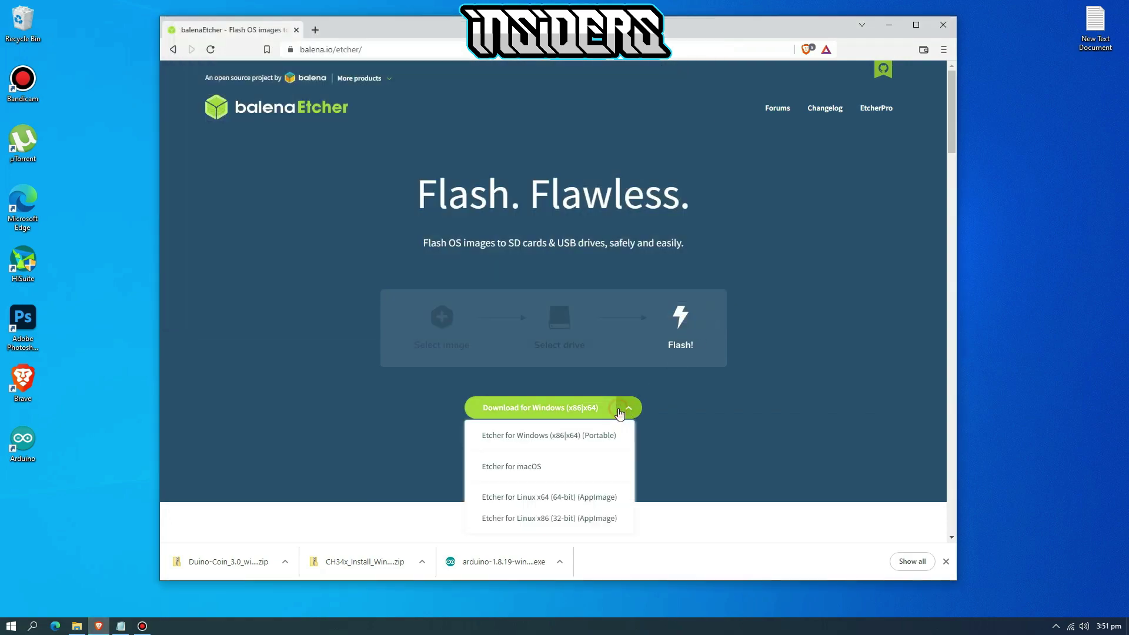
{"action": "left_click", "coordinate": [564, 440]}
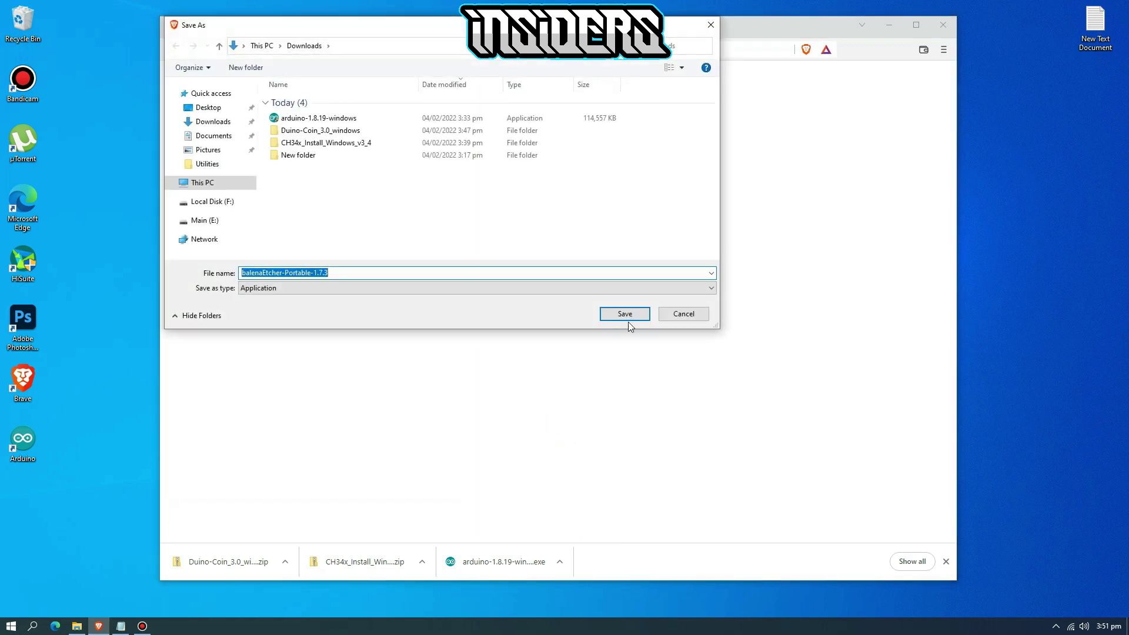
{"action": "left_click", "coordinate": [628, 313]}
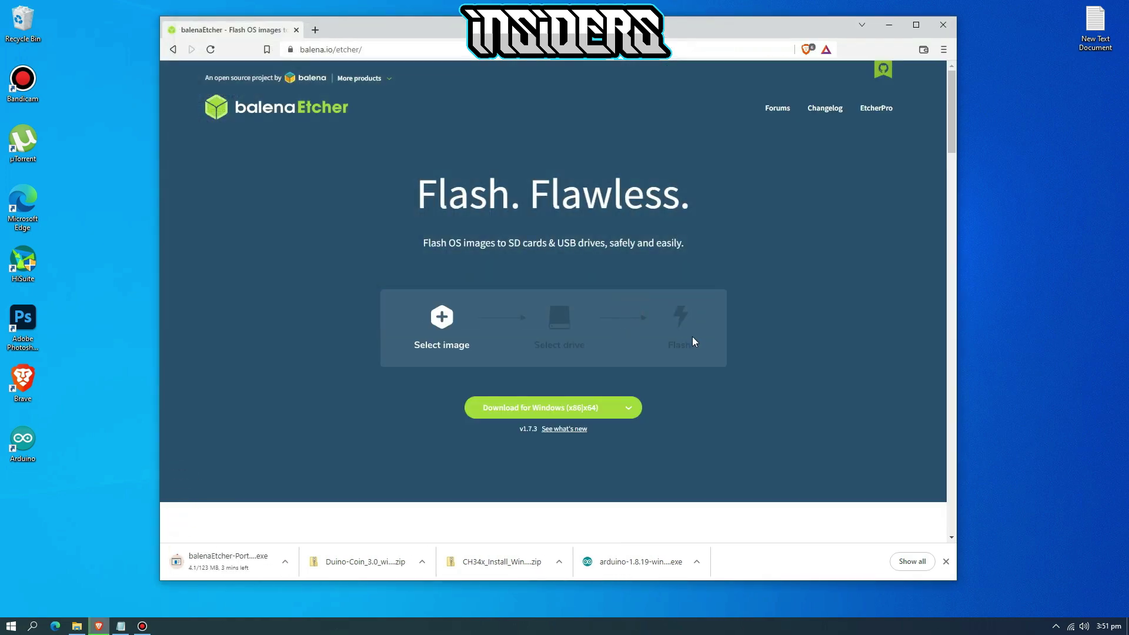
Show the downloaded balenaEtcher-Portable-1.7.3 in its folder, create a desktop shortcut for it and close the folder.
{"action": "left_click", "coordinate": [1030, 364]}
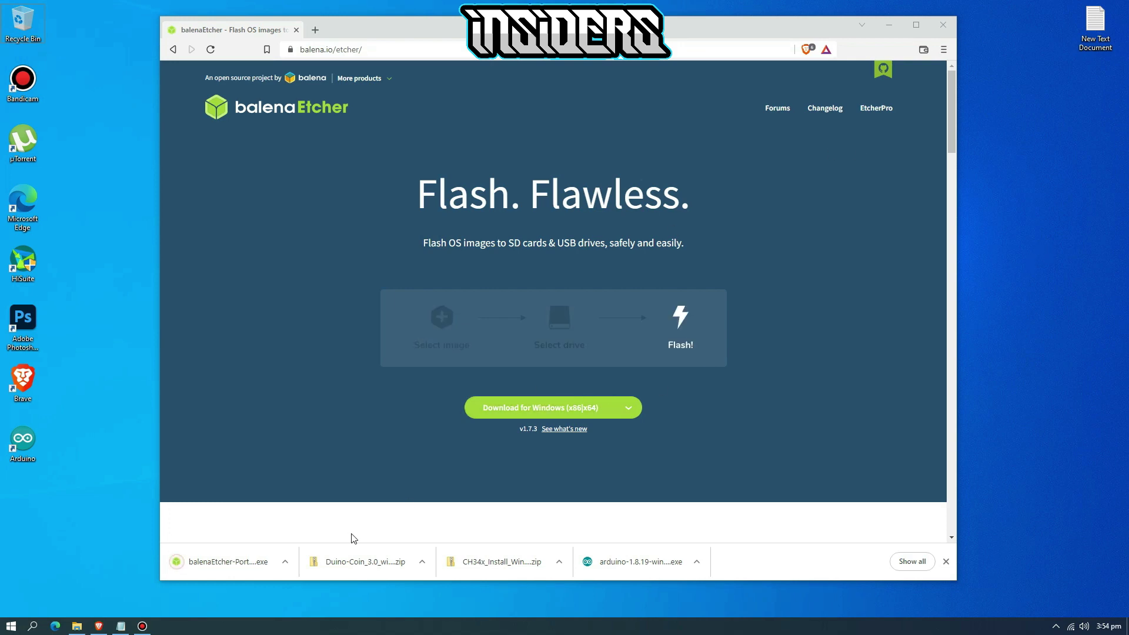
{"action": "left_click", "coordinate": [284, 562]}
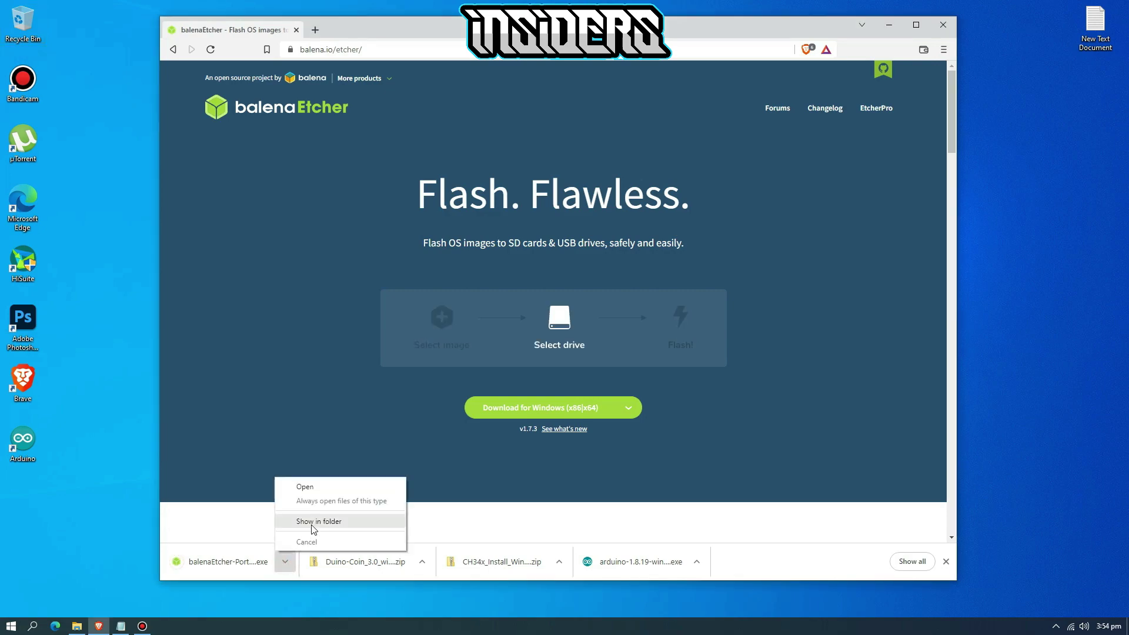
{"action": "left_click", "coordinate": [312, 523]}
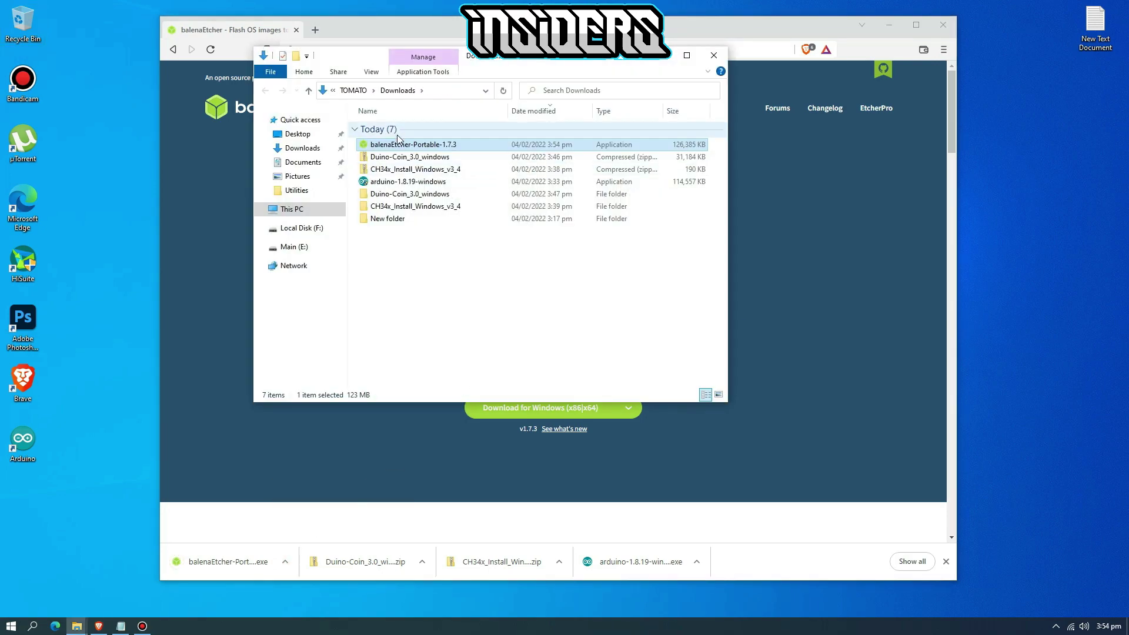
{"action": "right_click", "coordinate": [406, 149]}
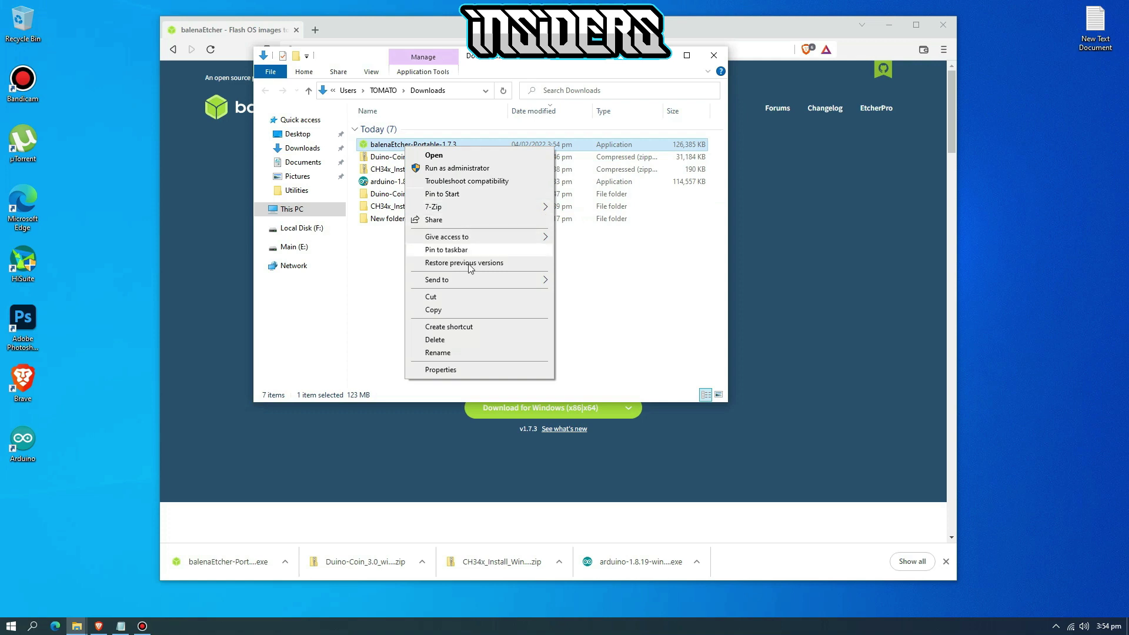
{"action": "mouse_move", "coordinate": [467, 280]}
{"action": "left_click", "coordinate": [591, 308]}
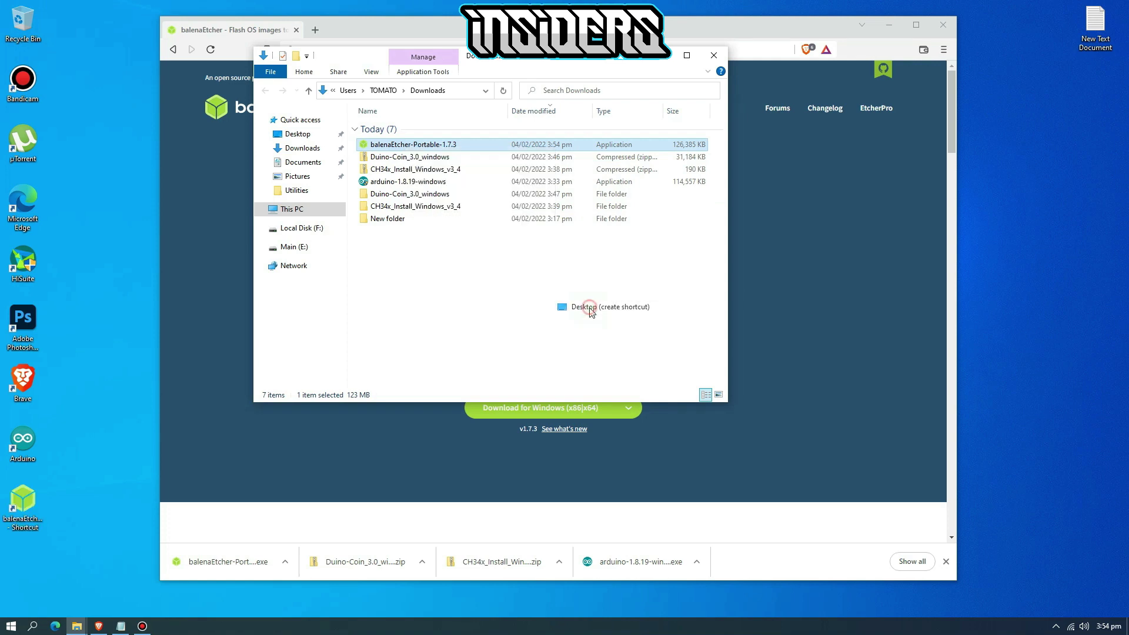
{"action": "left_click", "coordinate": [588, 309]}
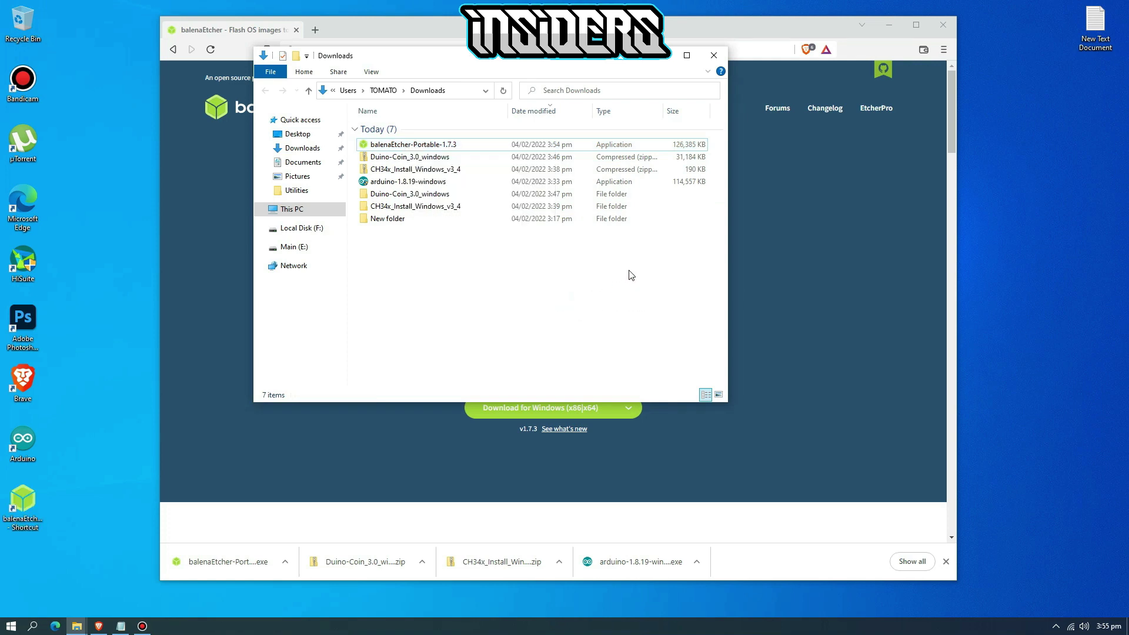
{"action": "left_click", "coordinate": [713, 55]}
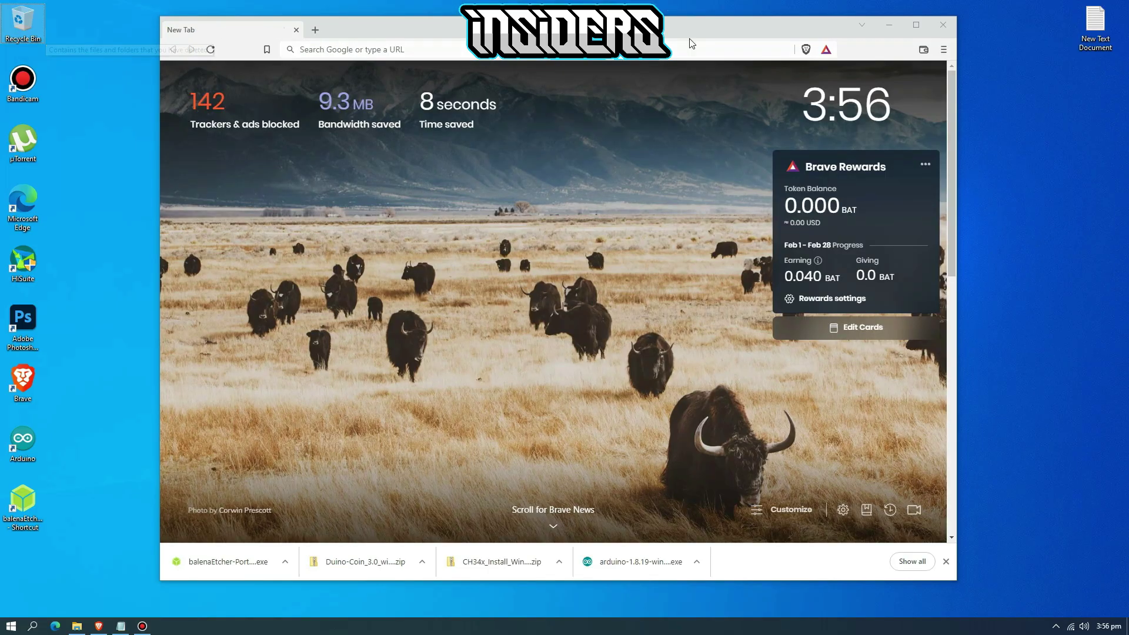
{"action": "left_click", "coordinate": [470, 53]}
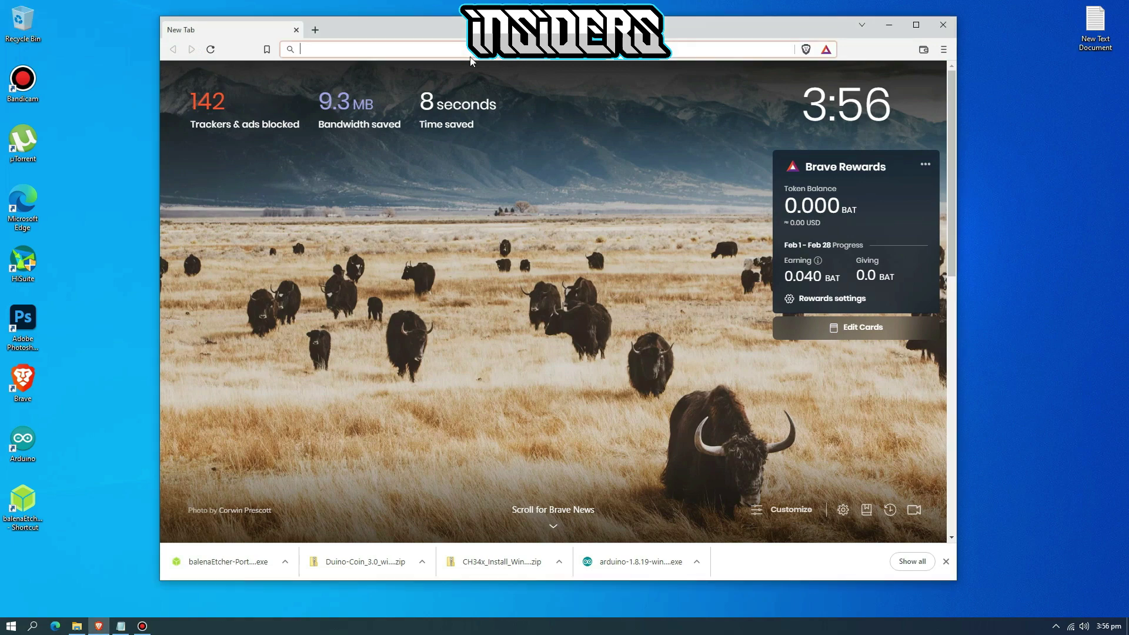
{"action": "type", "text": "https://www.armbian.com/"}
{"action": "key", "text": "Return"}
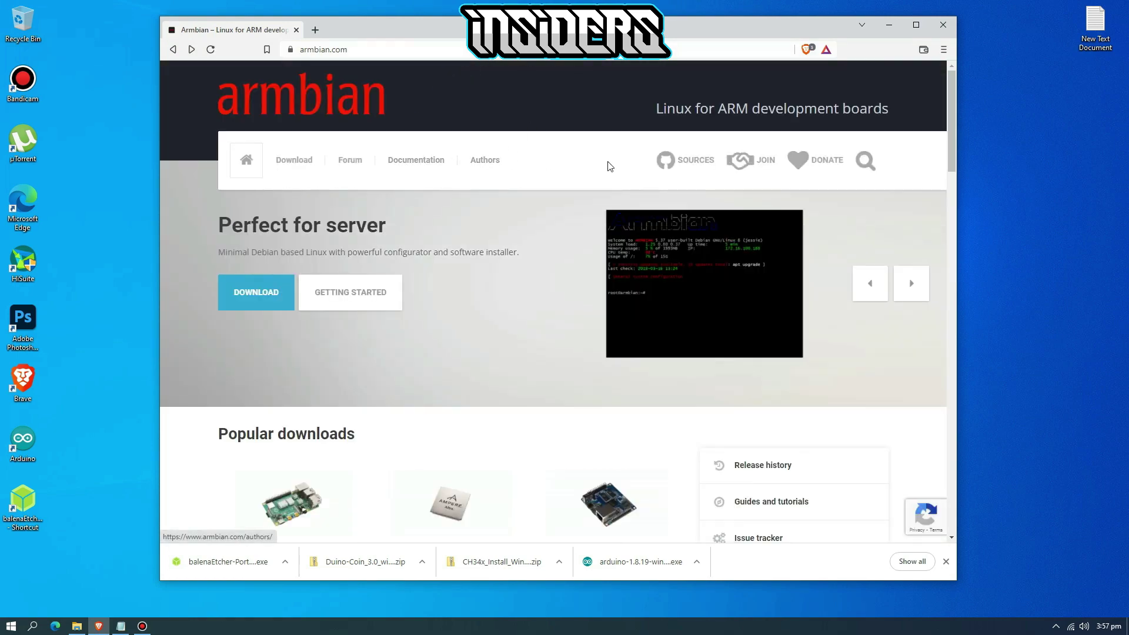
{"action": "left_click", "coordinate": [1026, 178]}
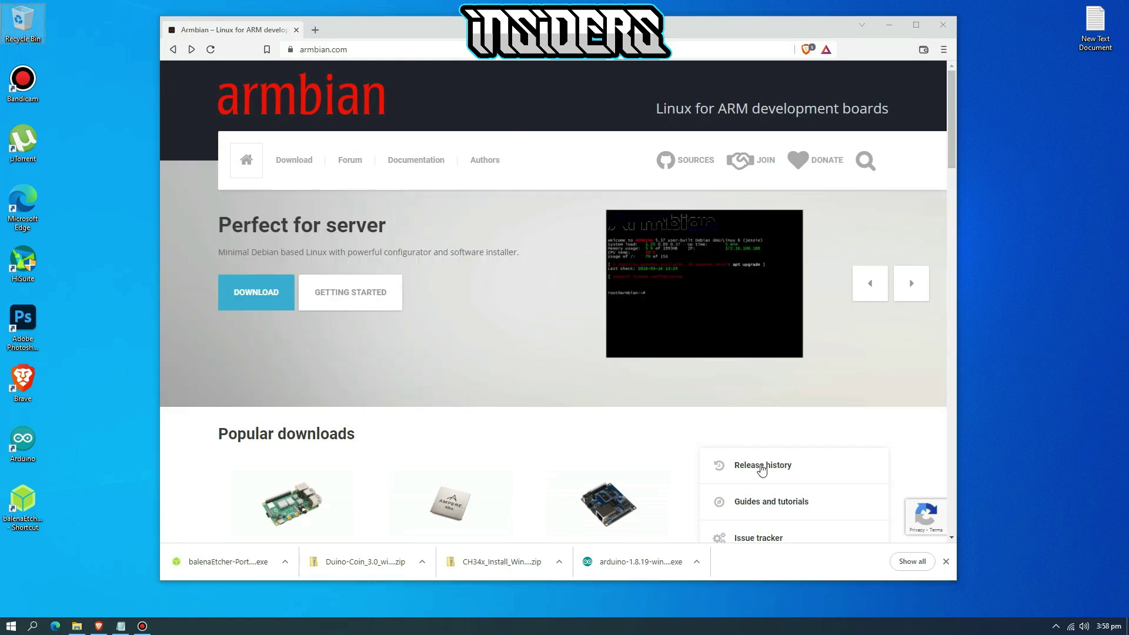
Open Armbian's Orange Pi board list through the Project friends logos and go to the Orange Pi PC page.
{"action": "scroll", "coordinate": [347, 395], "scroll_direction": "down", "scroll_amount": 10}
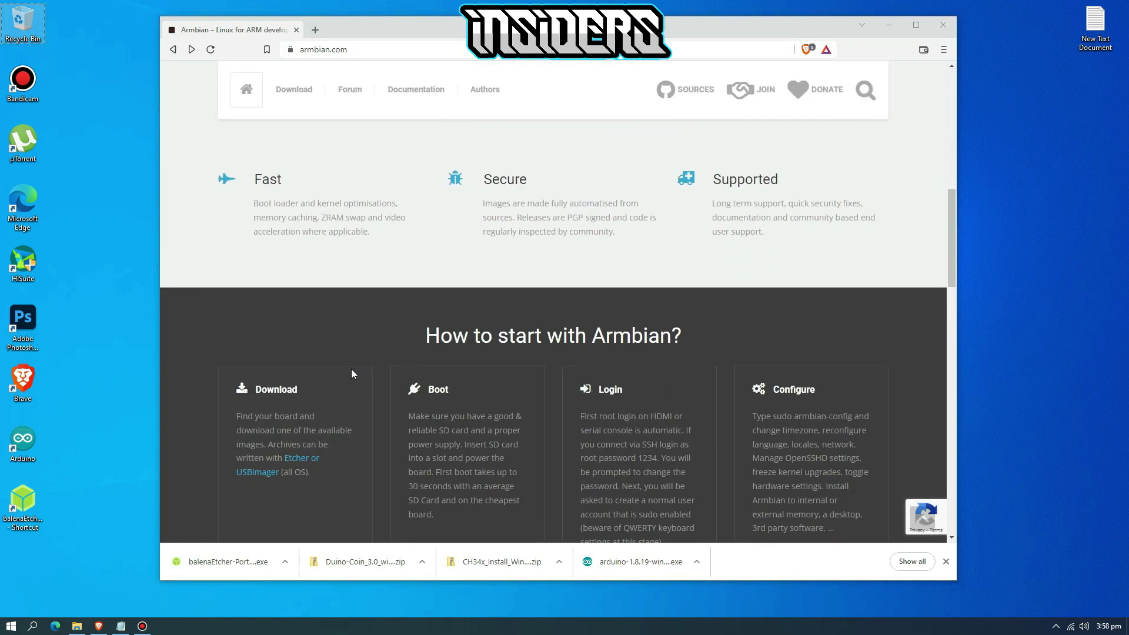
{"action": "scroll", "coordinate": [351, 374], "scroll_direction": "down", "scroll_amount": 14}
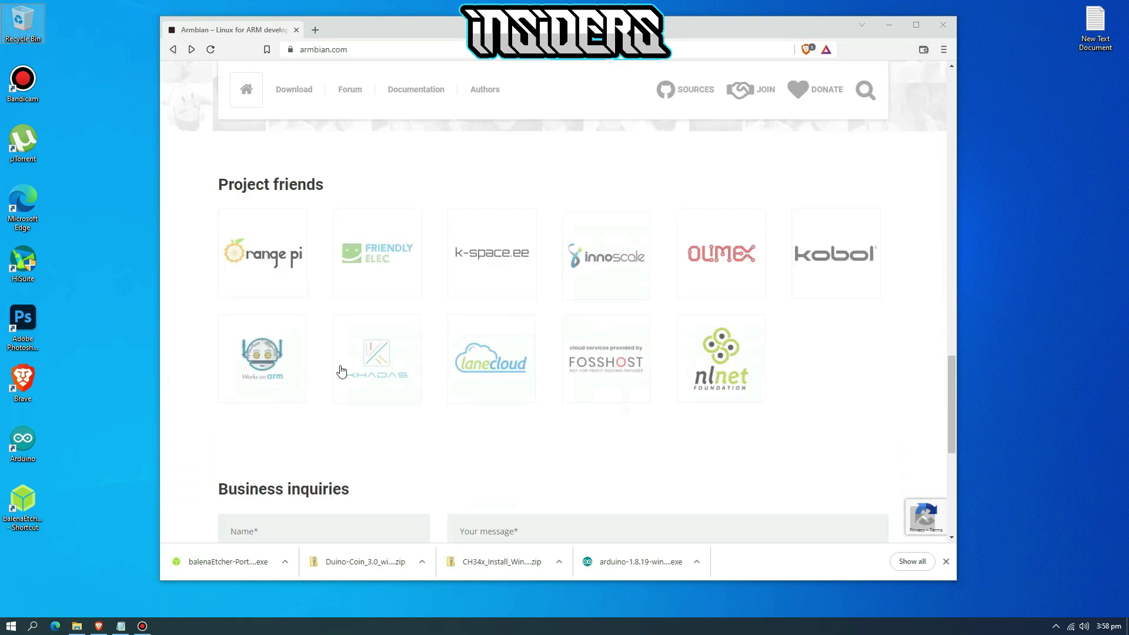
{"action": "left_click", "coordinate": [264, 259]}
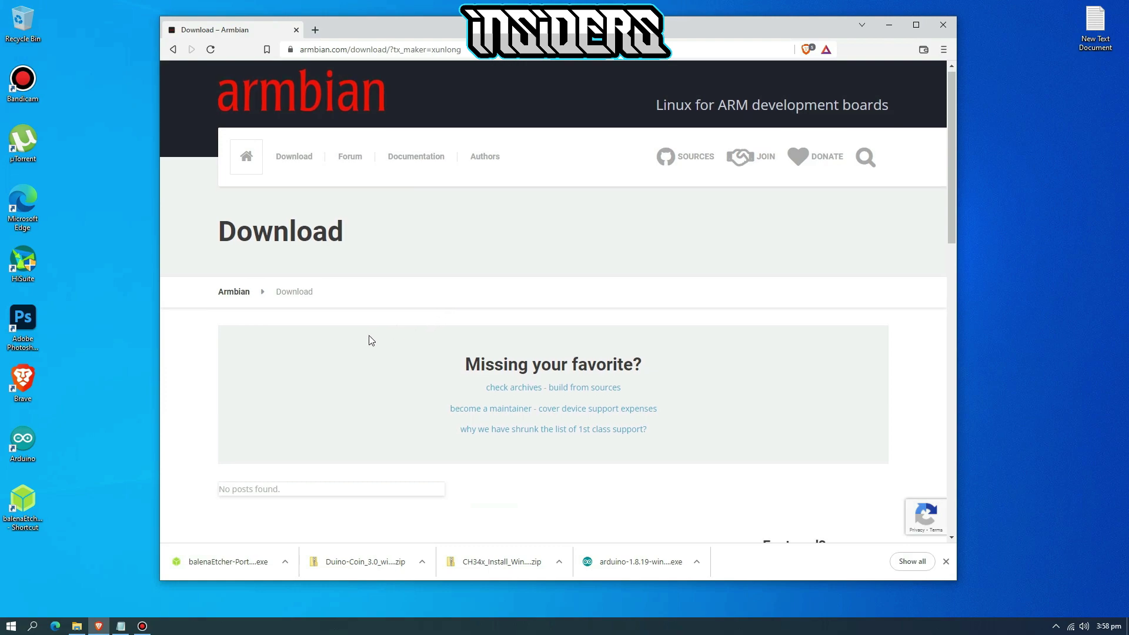
{"action": "scroll", "coordinate": [372, 335], "scroll_direction": "down", "scroll_amount": 10}
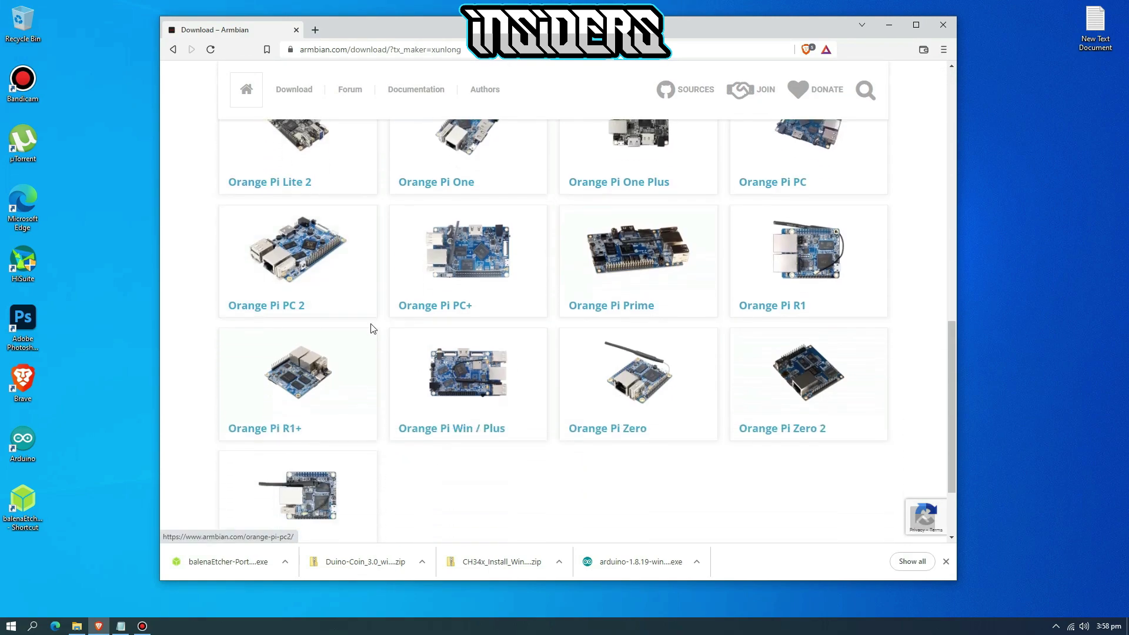
{"action": "scroll", "coordinate": [676, 253], "scroll_direction": "up", "scroll_amount": 2}
{"action": "left_click", "coordinate": [790, 263]}
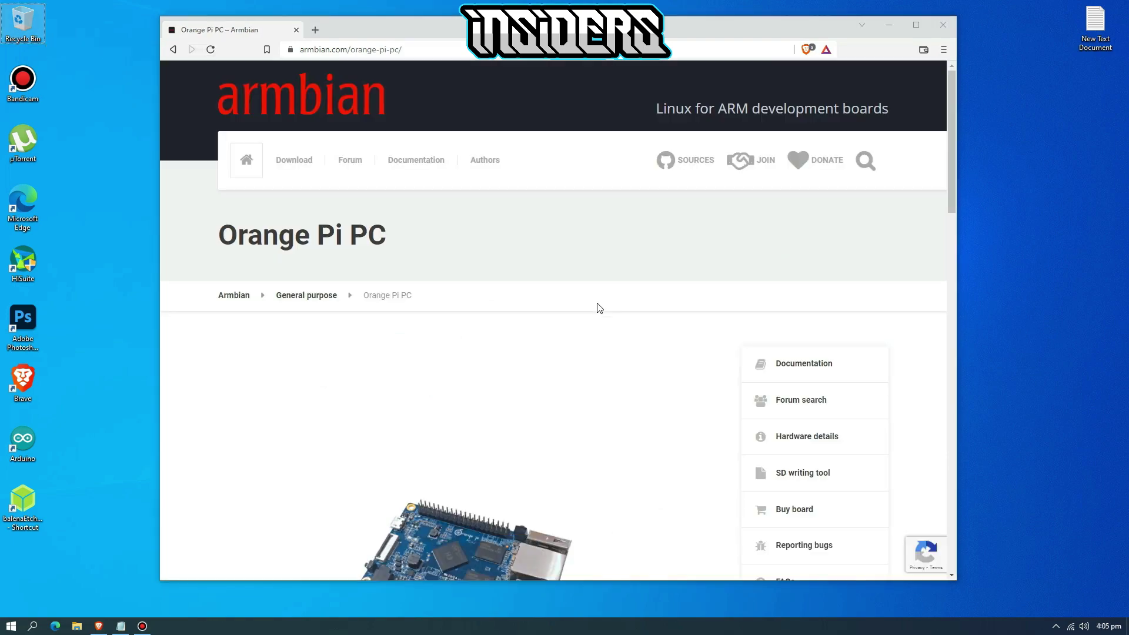
Download the Focal variant for Orange Pi PC from the Asia mirror and save the Armbian_21.08.1 image to Downloads.
{"action": "scroll", "coordinate": [599, 307], "scroll_direction": "down", "scroll_amount": 8}
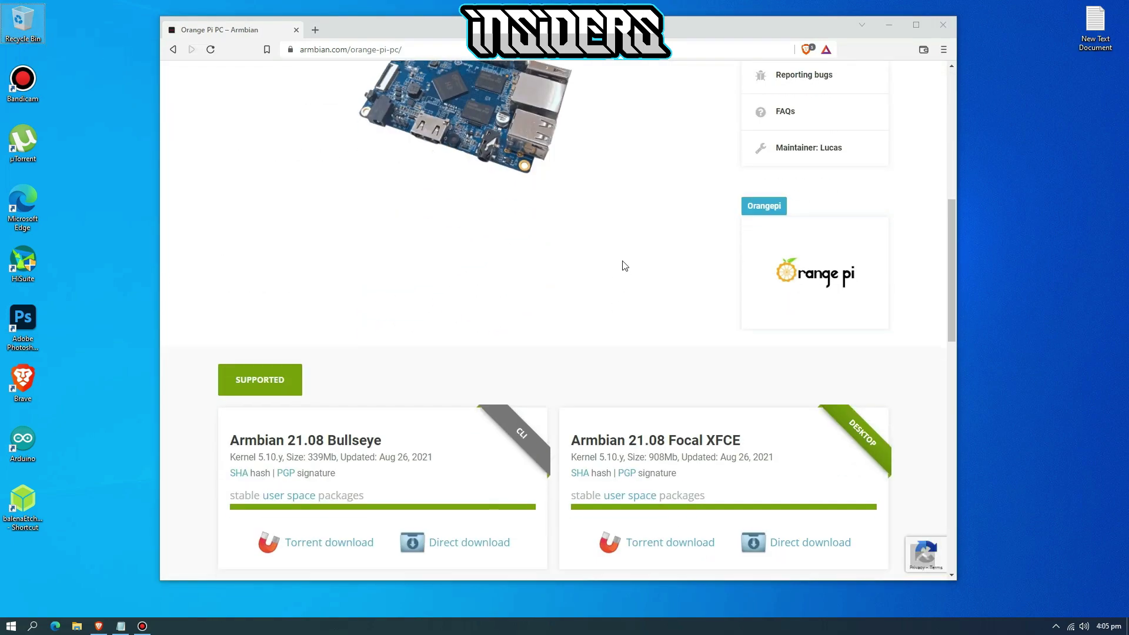
{"action": "scroll", "coordinate": [625, 265], "scroll_direction": "down", "scroll_amount": 8}
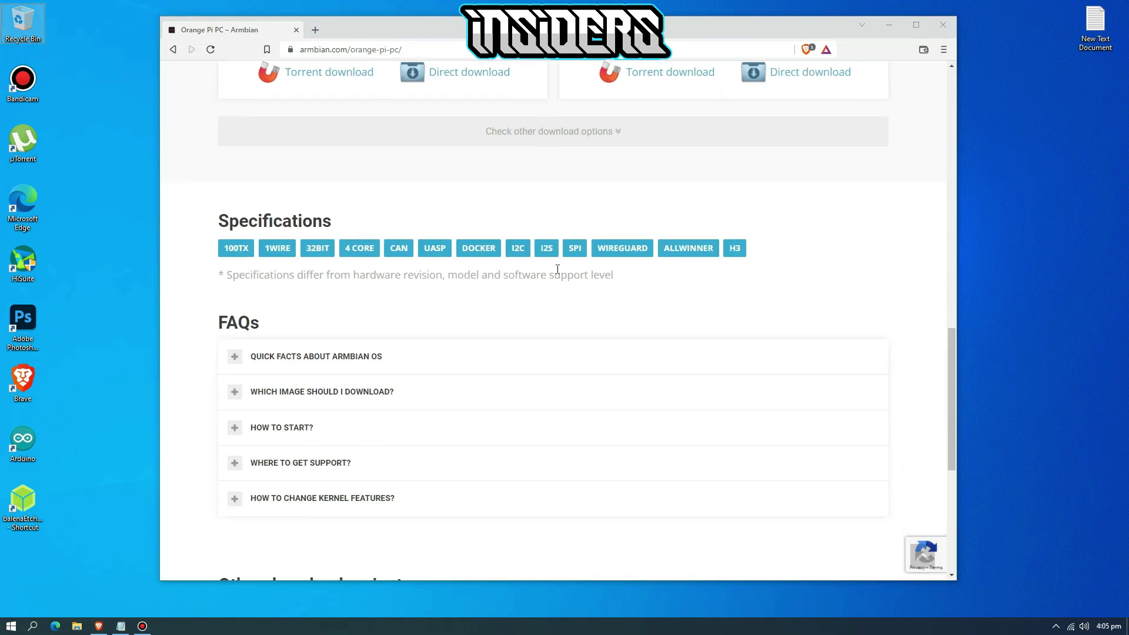
{"action": "scroll", "coordinate": [553, 270], "scroll_direction": "up", "scroll_amount": 2}
{"action": "scroll", "coordinate": [513, 288], "scroll_direction": "down", "scroll_amount": 8}
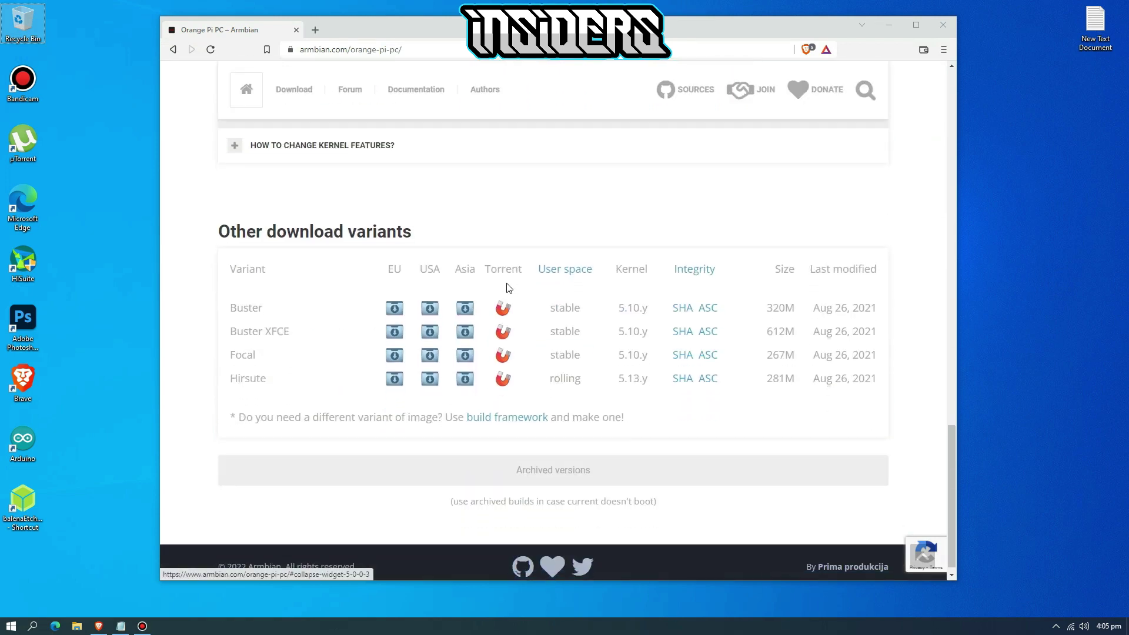
{"action": "left_click", "coordinate": [465, 356]}
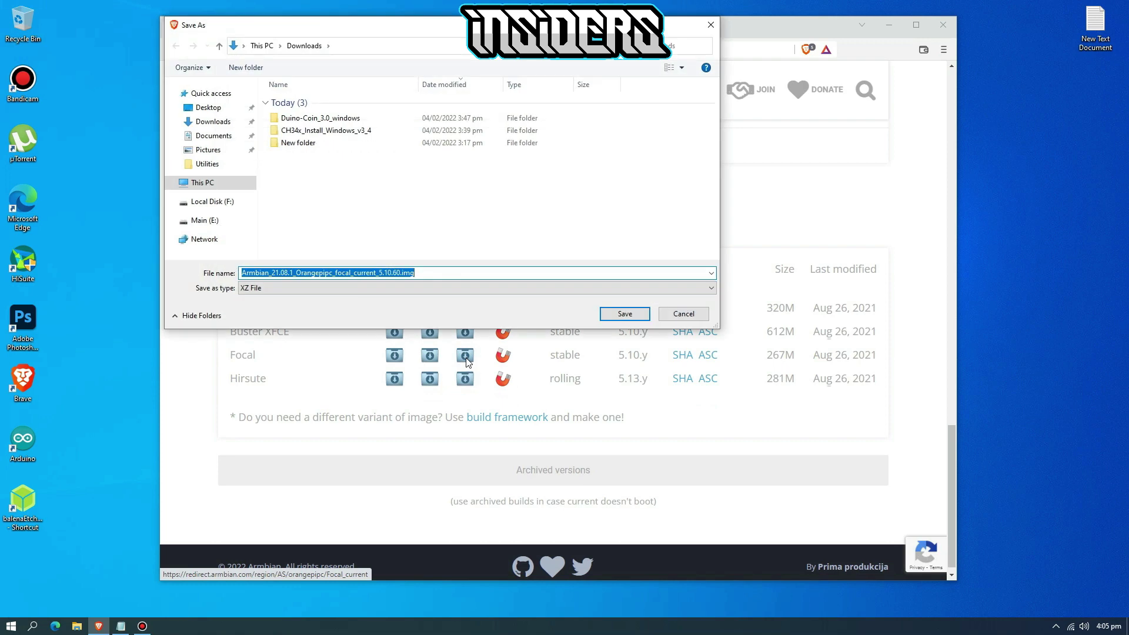
{"action": "left_click", "coordinate": [625, 313]}
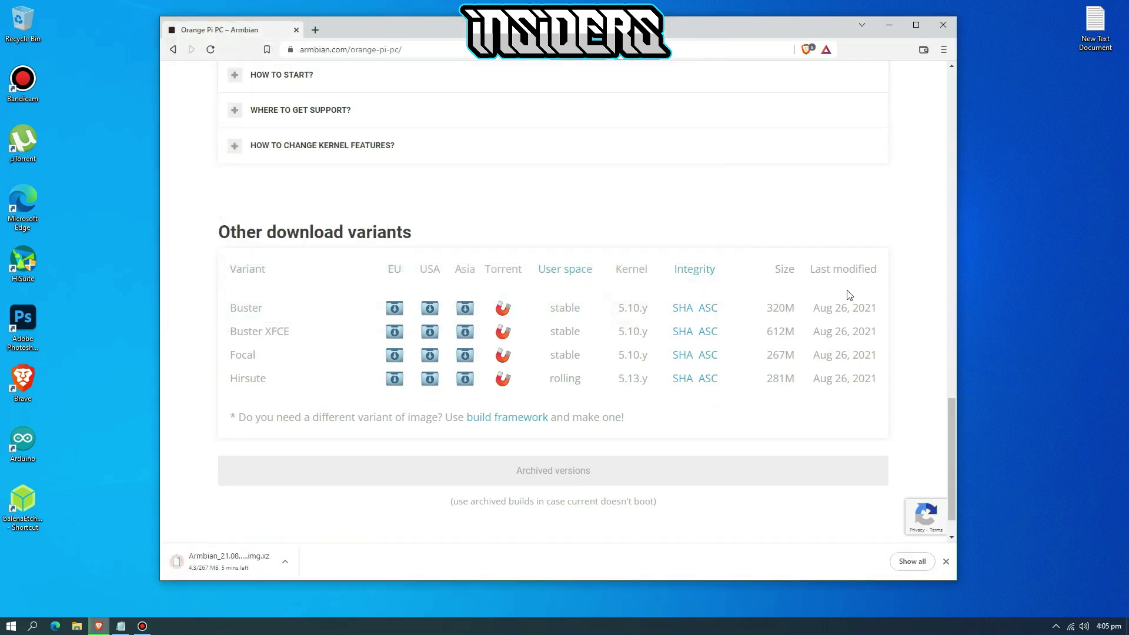
{"action": "left_click", "coordinate": [1035, 311]}
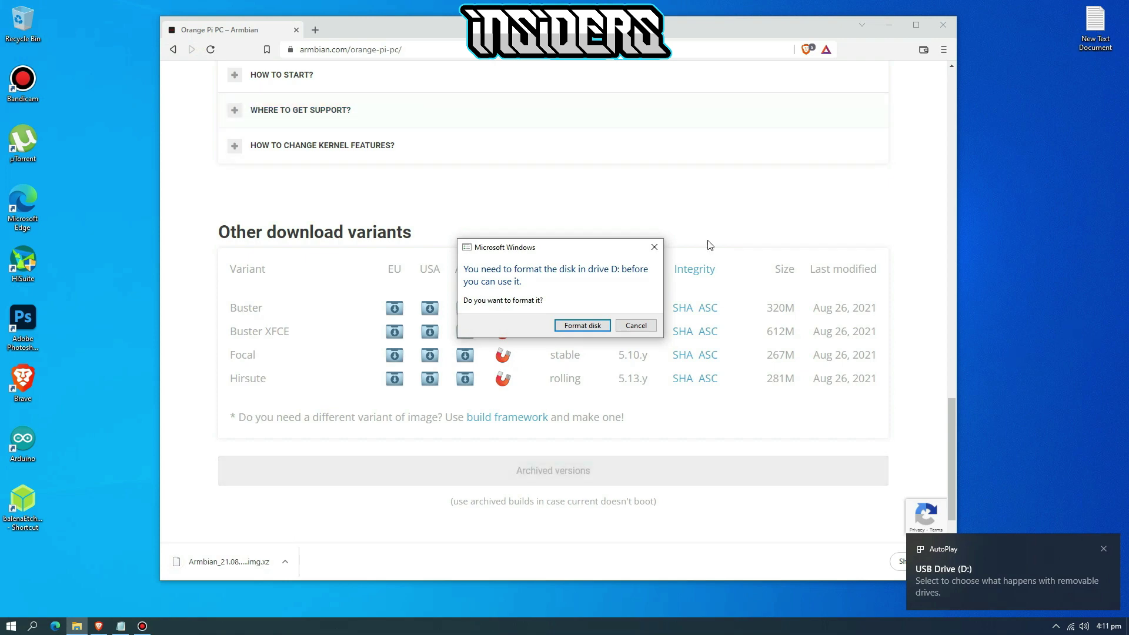
Decline formatting drive D:, launch balenaEtcher from its desktop shortcut and minimize the browser.
{"action": "left_click", "coordinate": [635, 325]}
{"action": "double_click", "coordinate": [22, 501]}
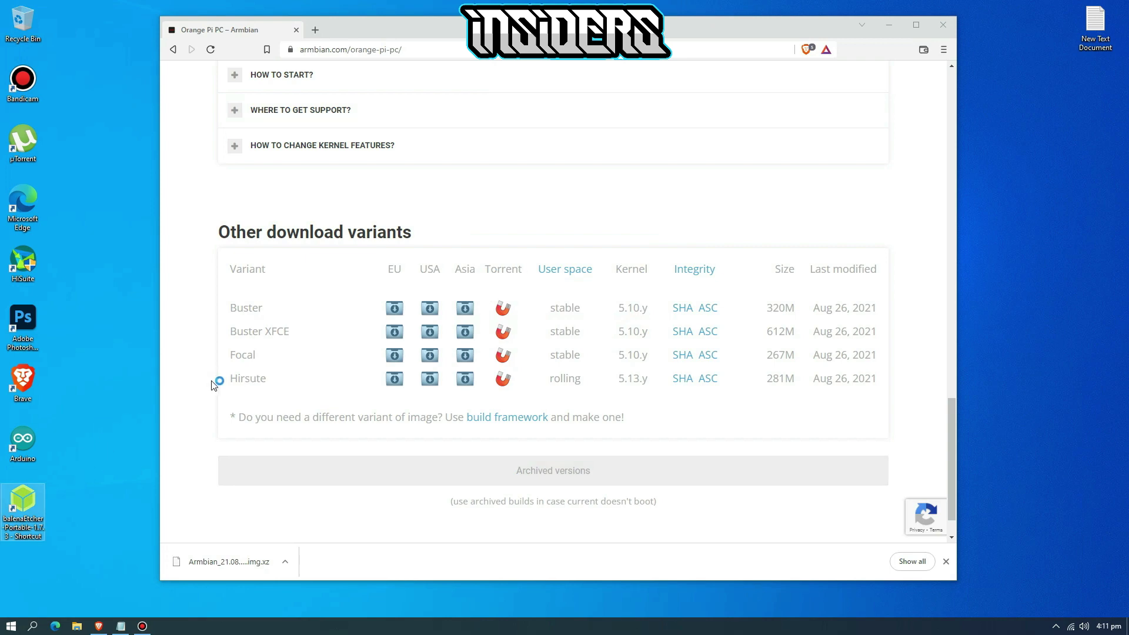
{"action": "left_click", "coordinate": [888, 26]}
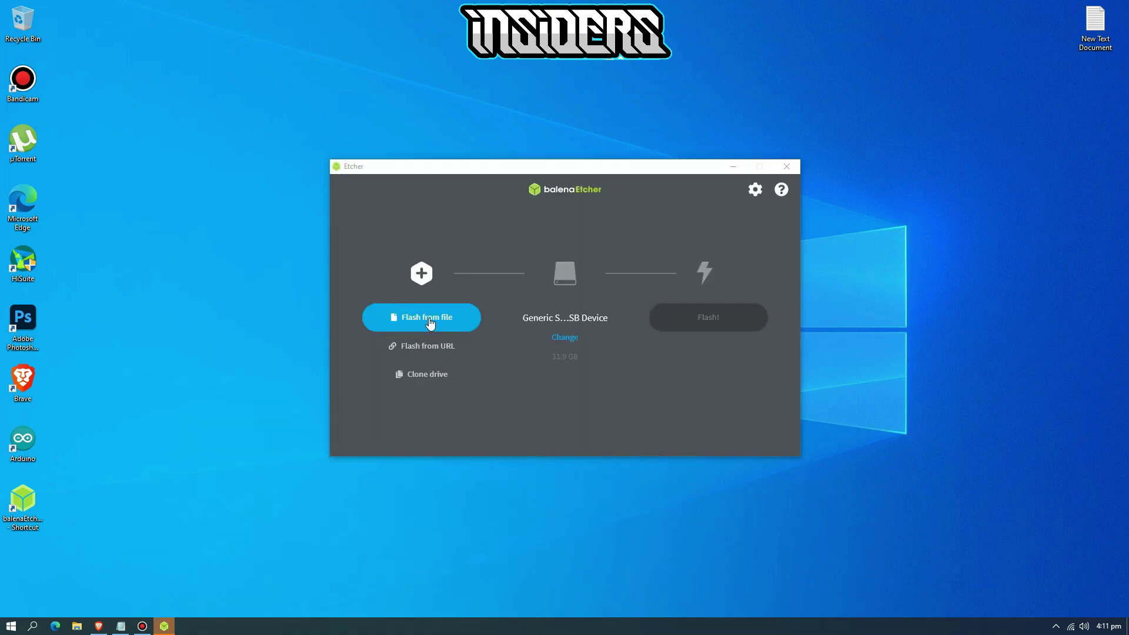
Load Armbian_21.08.1_Orangepipc_focal_current_5.10.60.img.xz from Downloads as the image file to flash.
{"action": "left_click", "coordinate": [430, 323]}
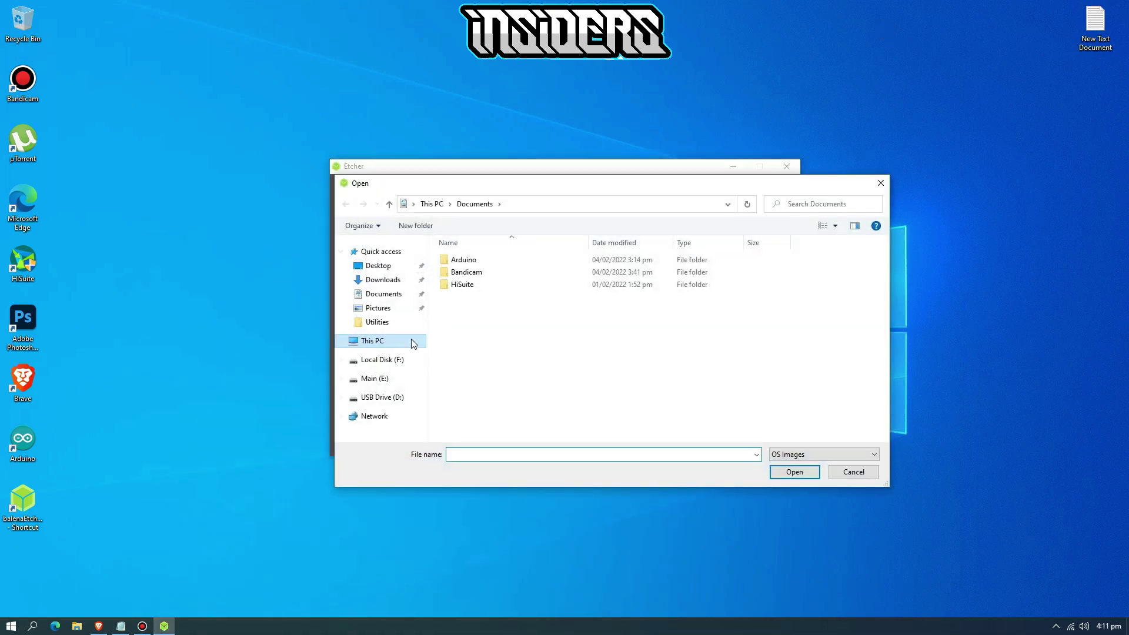
{"action": "left_click", "coordinate": [385, 281]}
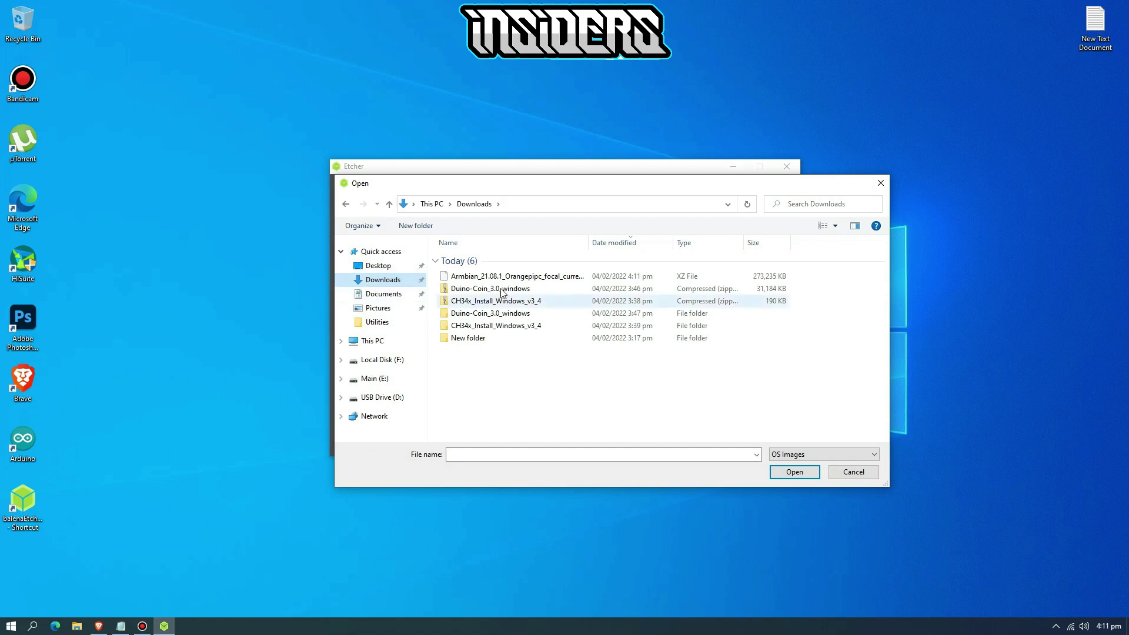
{"action": "left_click", "coordinate": [517, 277]}
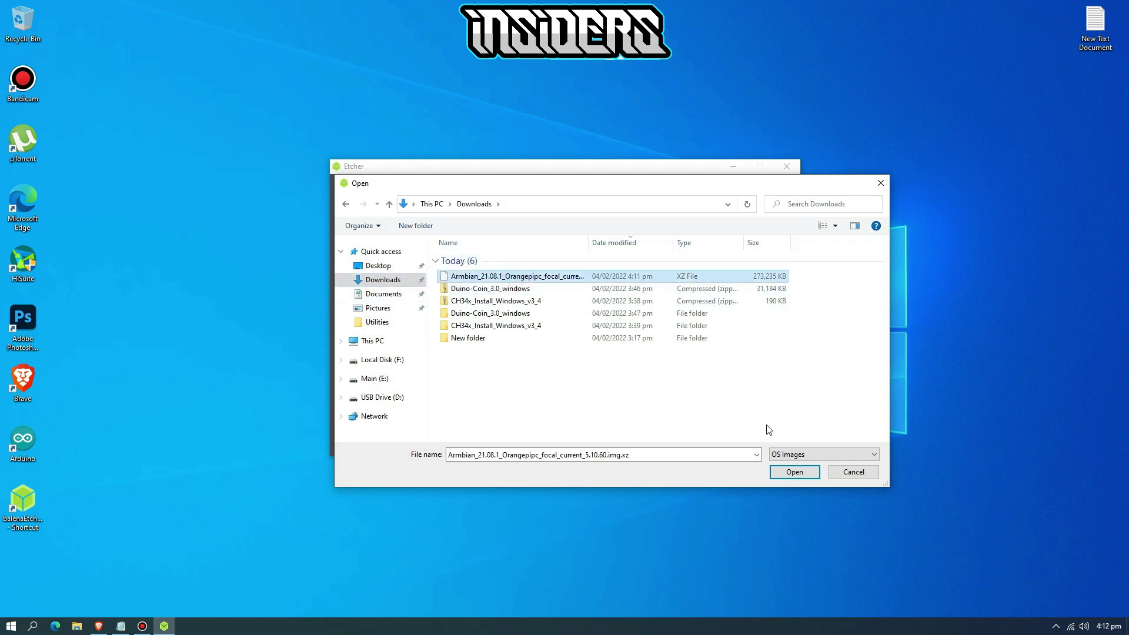
{"action": "left_click", "coordinate": [796, 475]}
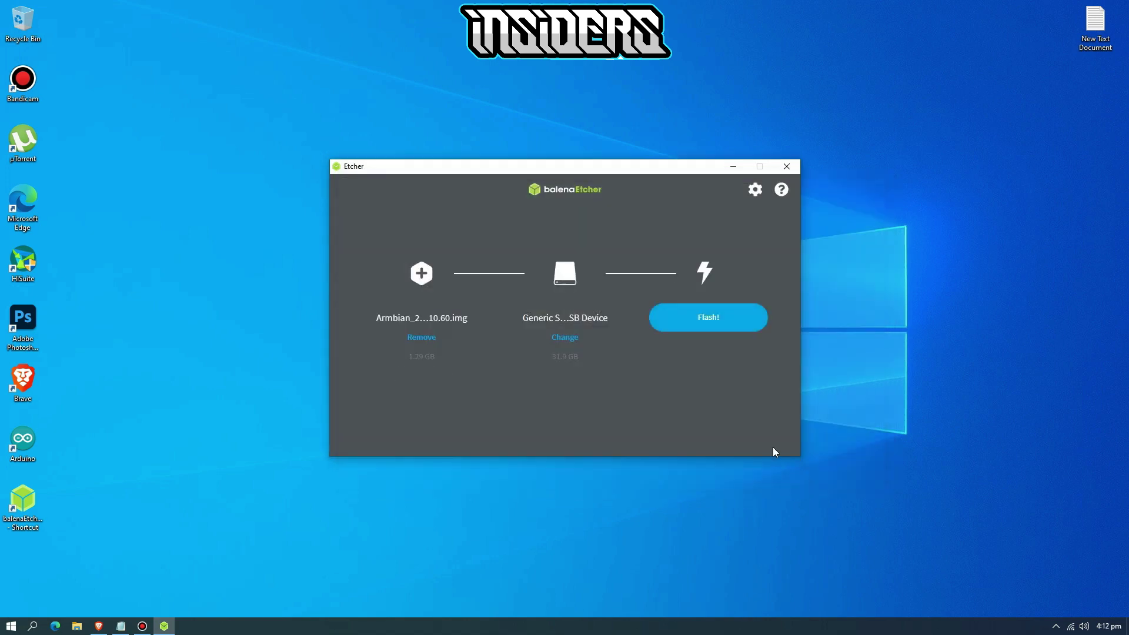
Choose the 31.9 GB Generic STORAGE DEVICE USB Device (D:) as the only target and flash the Armbian image to it.
{"action": "left_click", "coordinate": [566, 338]}
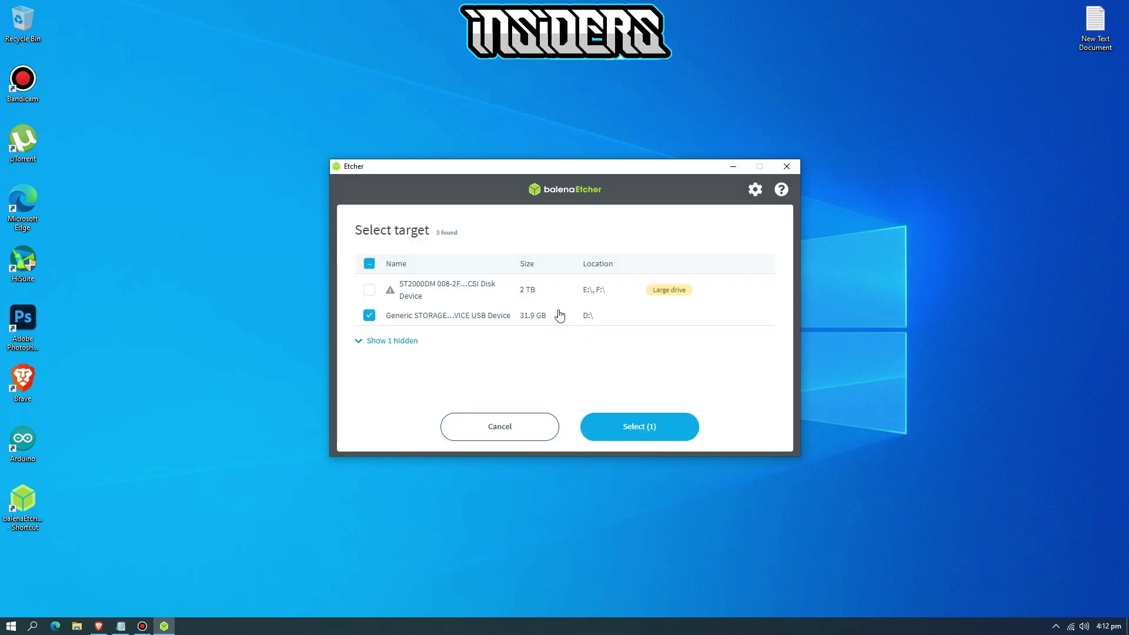
{"action": "left_click", "coordinate": [495, 316]}
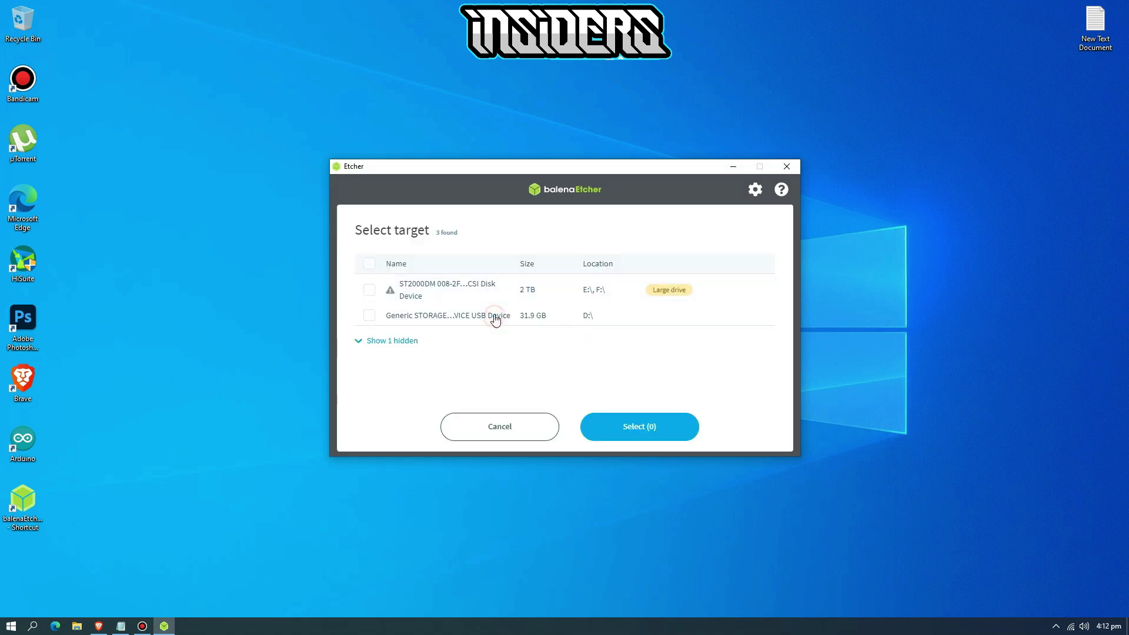
{"action": "left_click", "coordinate": [370, 315]}
{"action": "left_click", "coordinate": [638, 428]}
{"action": "left_click", "coordinate": [705, 327]}
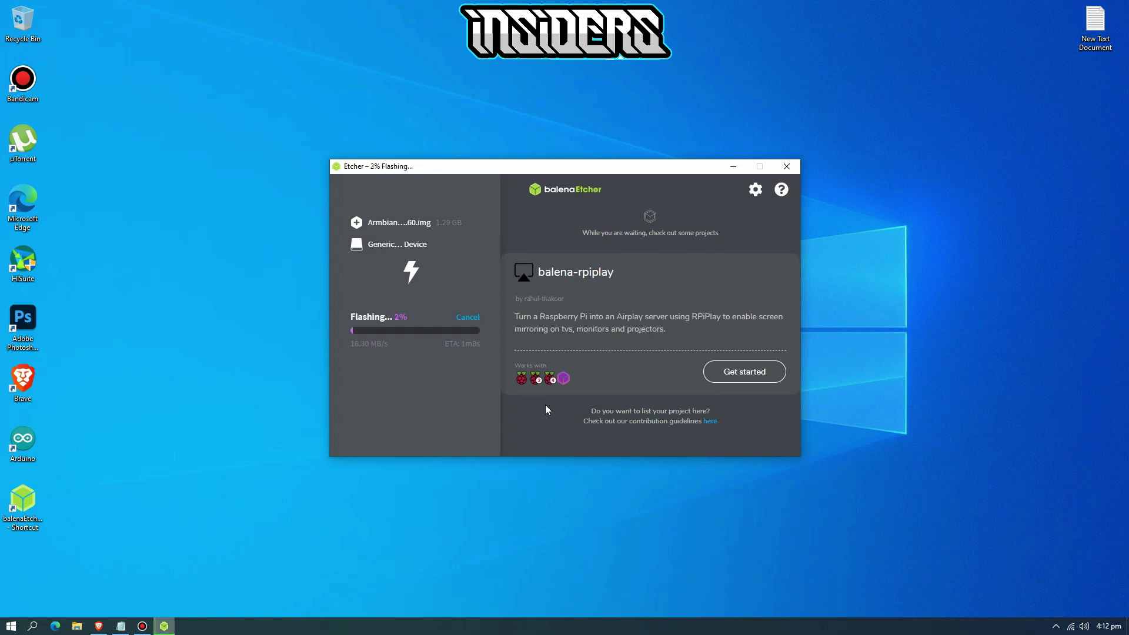
{"action": "left_click", "coordinate": [876, 379]}
{"action": "left_click", "coordinate": [881, 381]}
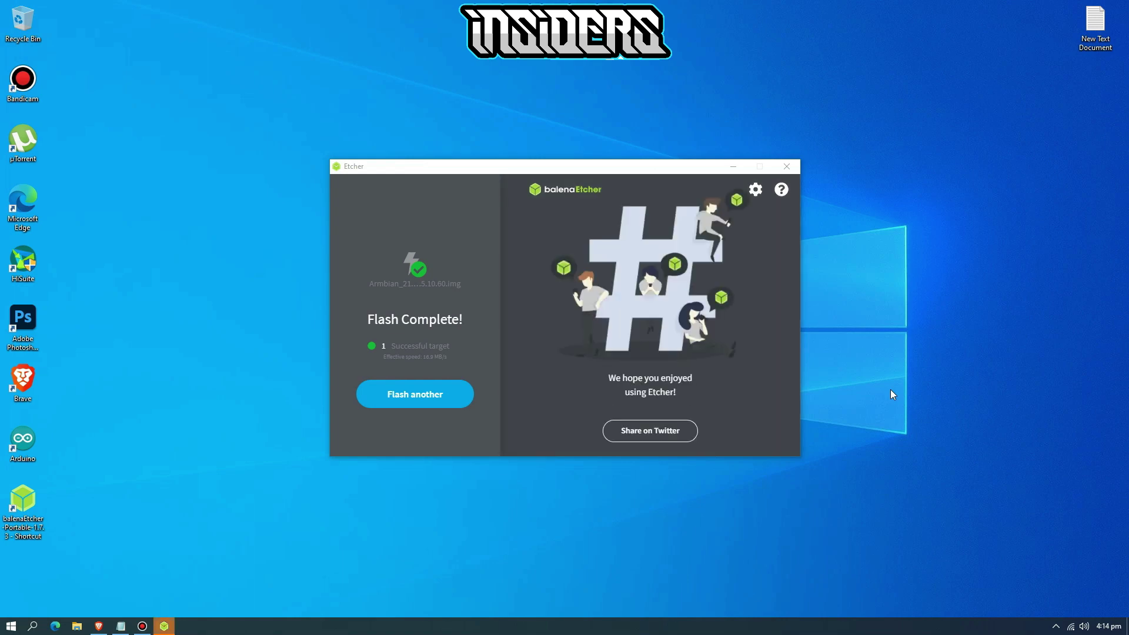
Close Etcher and safely eject the USB card reader holding drive D:.
{"action": "left_click", "coordinate": [787, 166]}
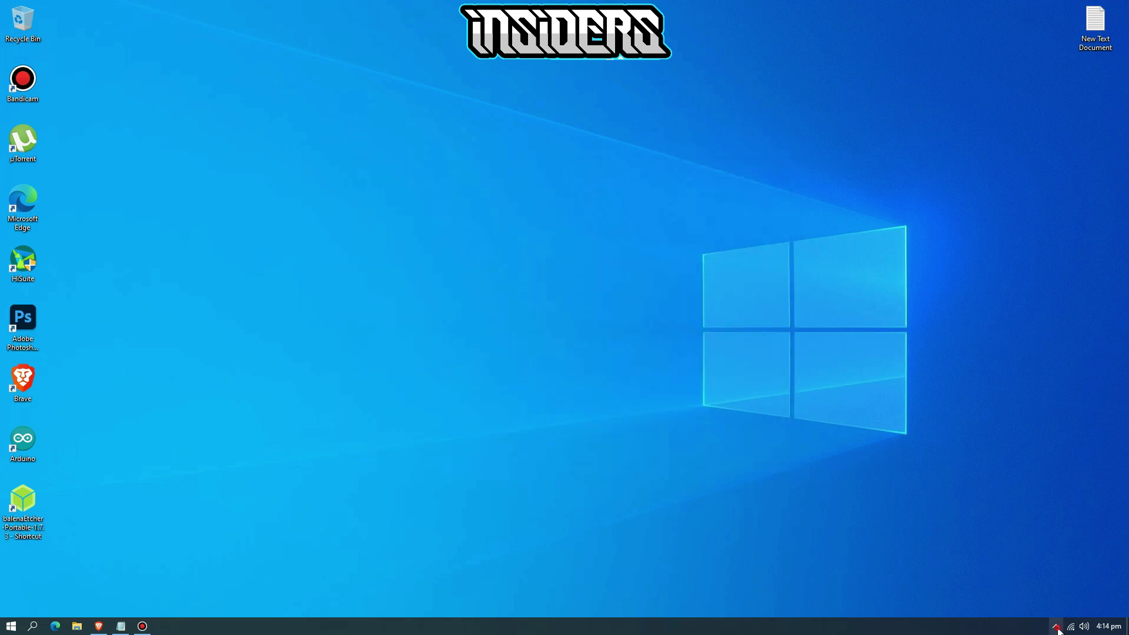
{"action": "left_click", "coordinate": [1056, 626]}
{"action": "left_click", "coordinate": [1067, 583]}
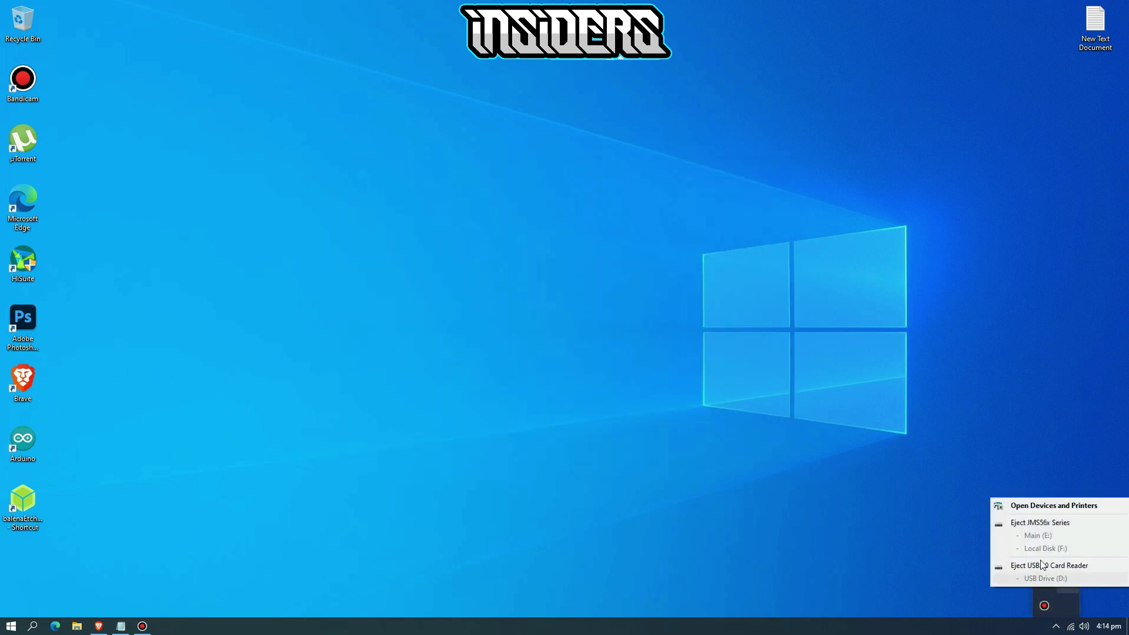
{"action": "left_click", "coordinate": [1030, 568]}
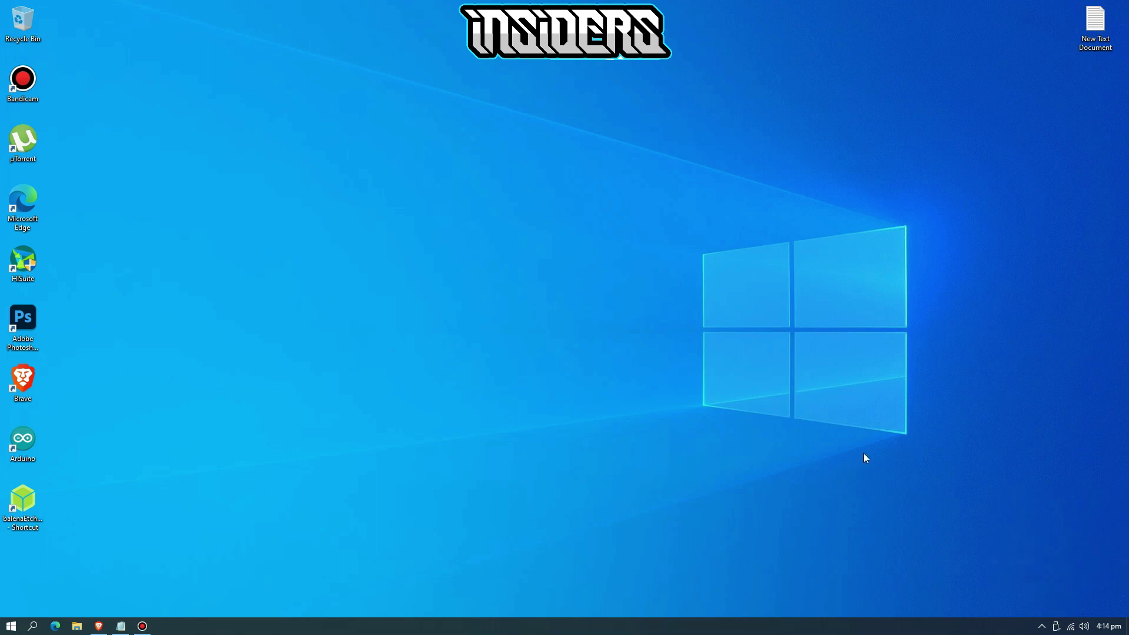